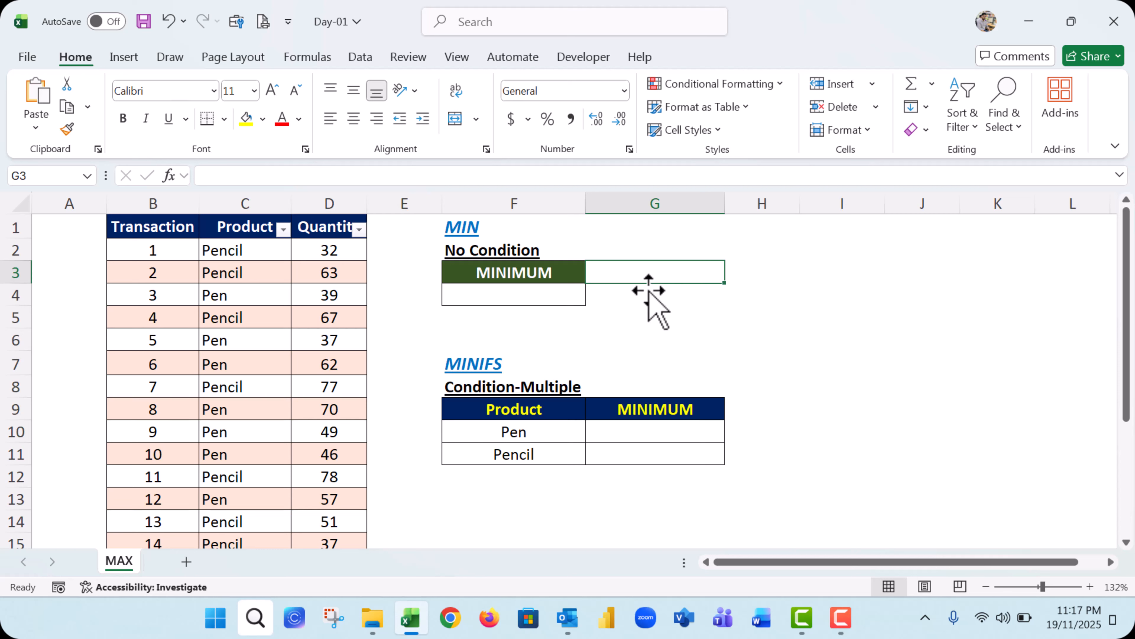
left_click(544, 299)
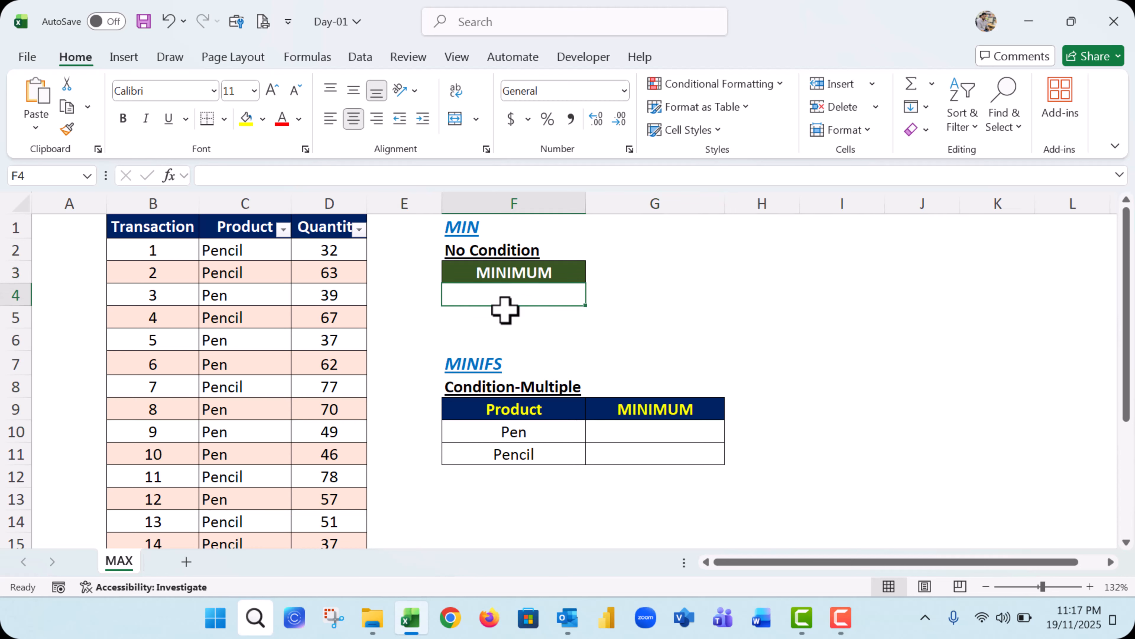
left_click(468, 229)
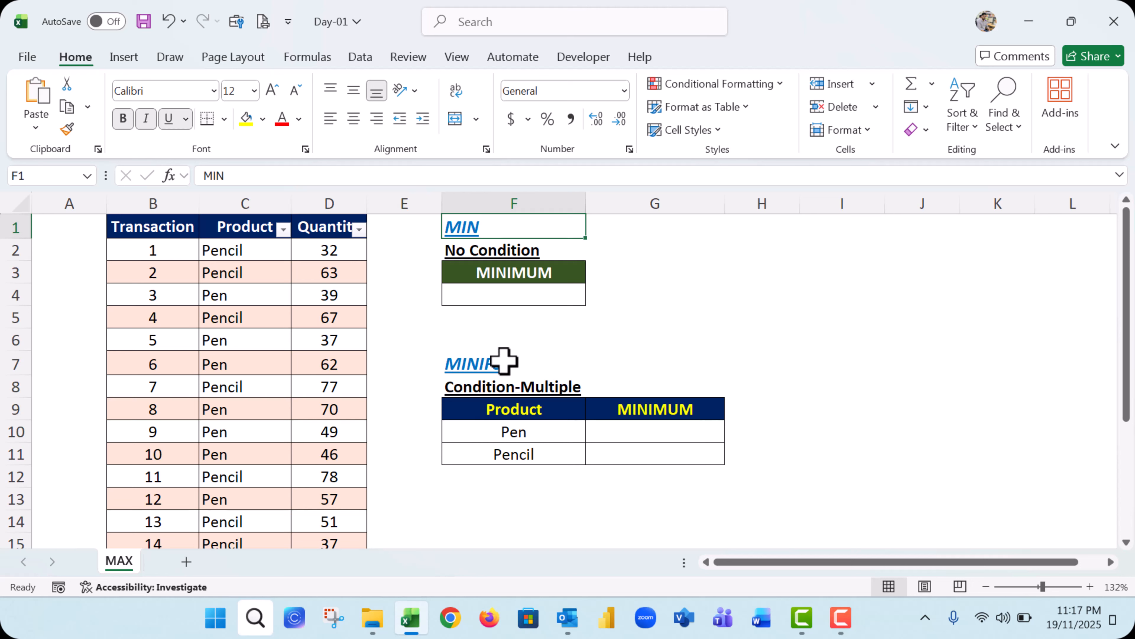
left_click(492, 364)
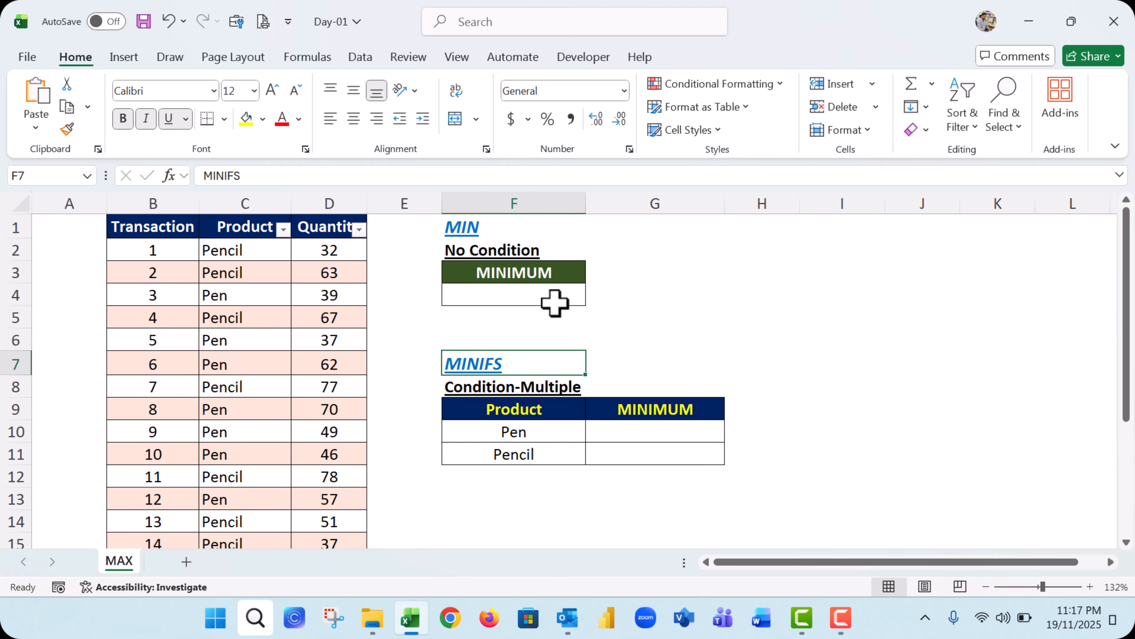
left_click(525, 290)
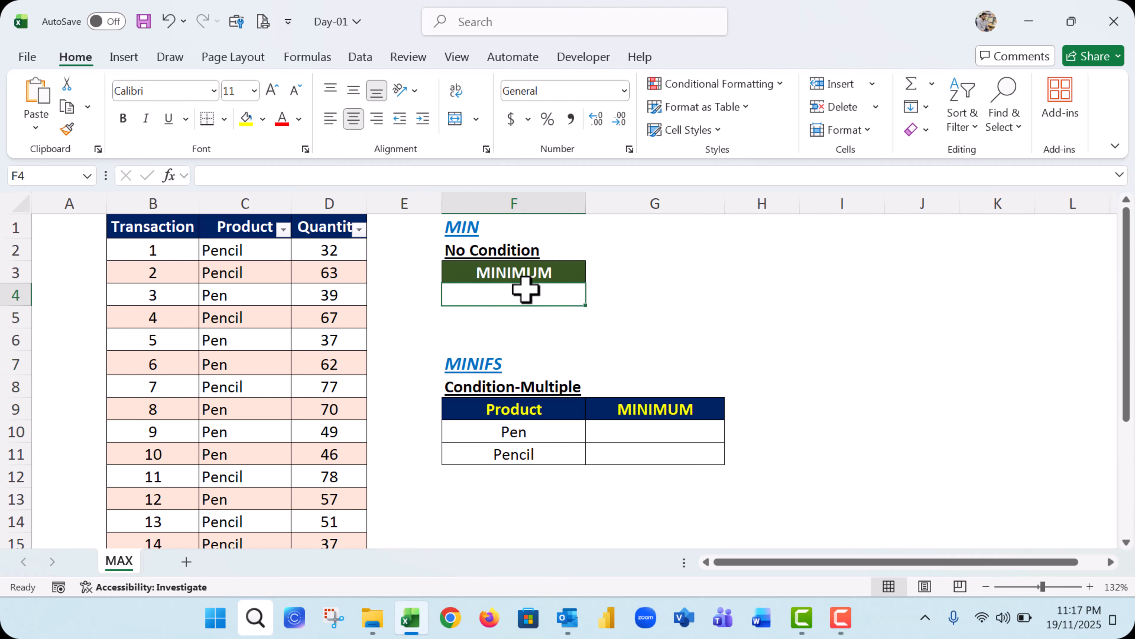
left_click(326, 203)
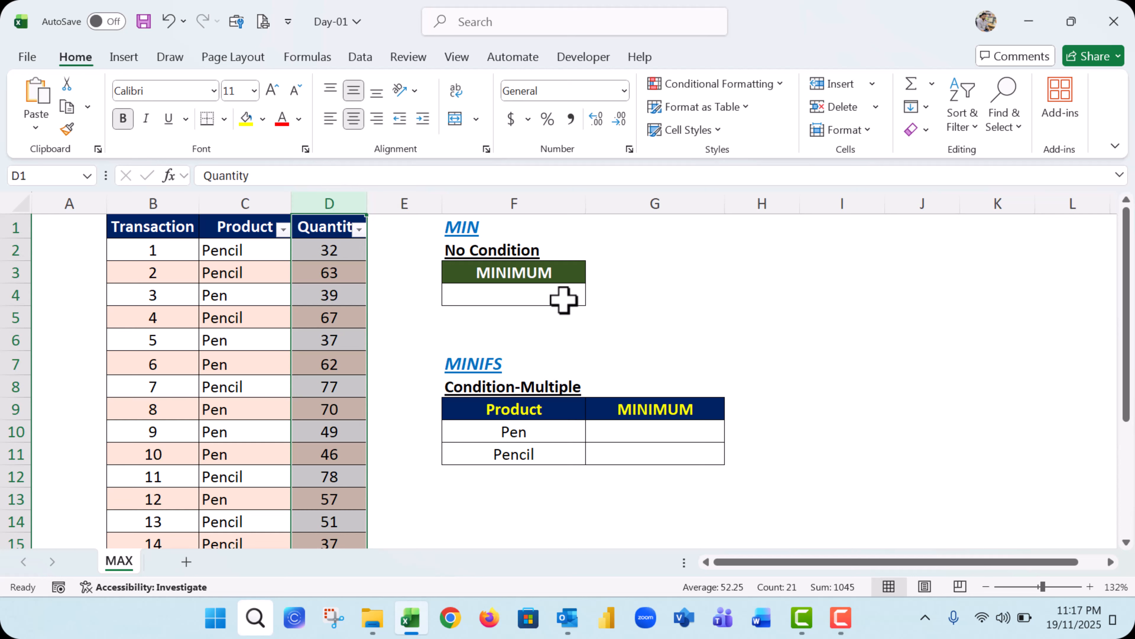
left_click_drag(338, 251, 336, 424)
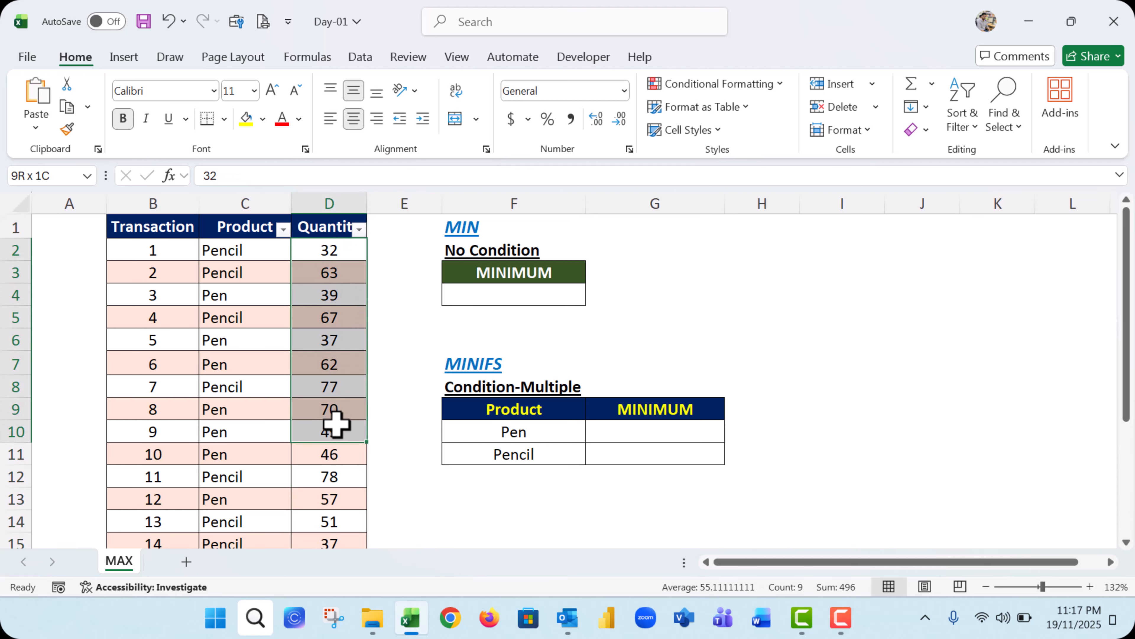
Enter the formula =MIN(D2:D21) in cell F4 to return the smallest quantity without any condition
left_click(502, 294)
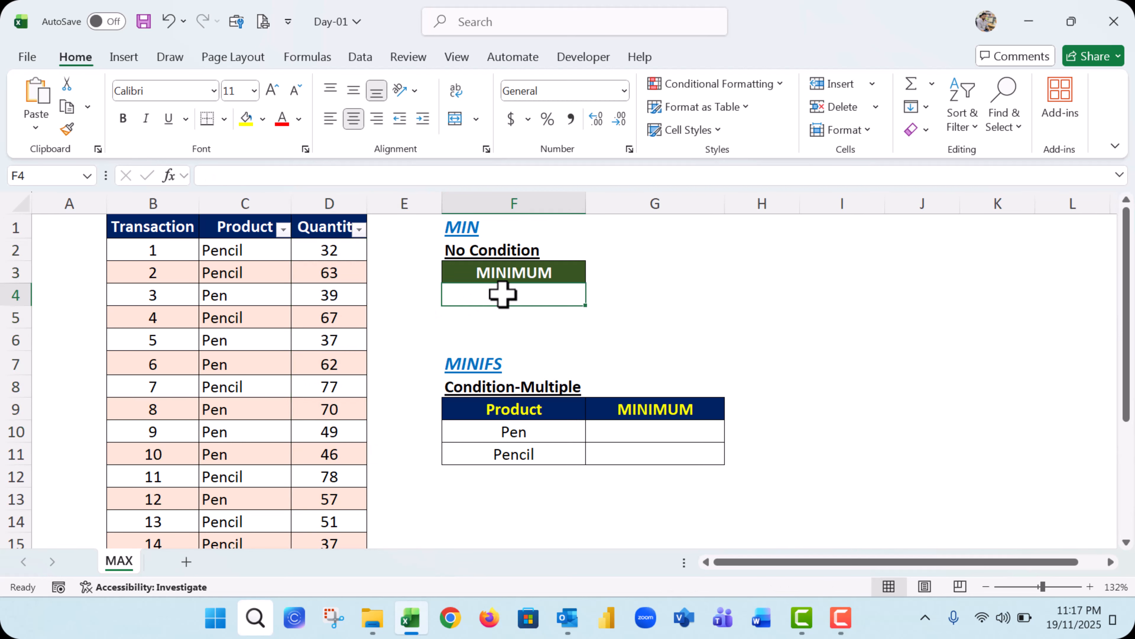
type("=")
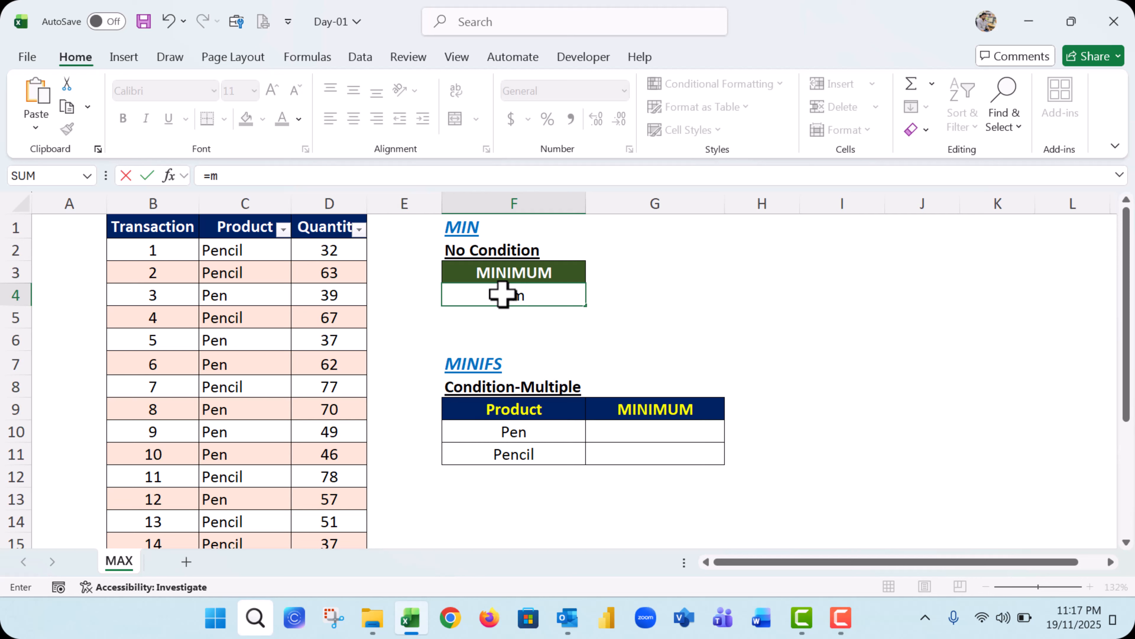
type("min")
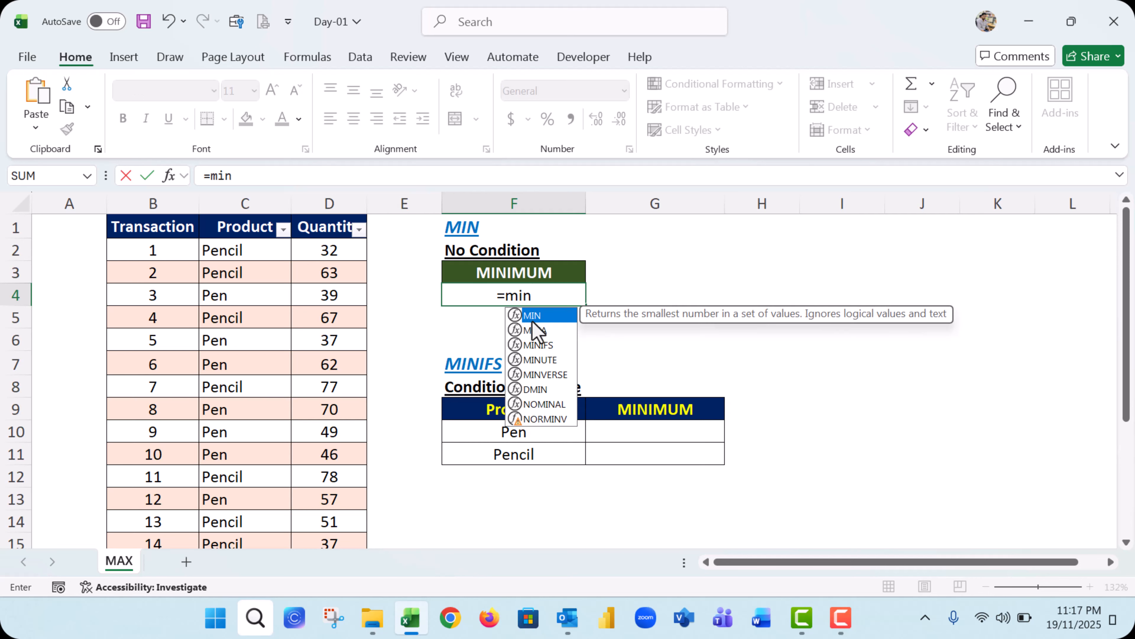
key("Tab")
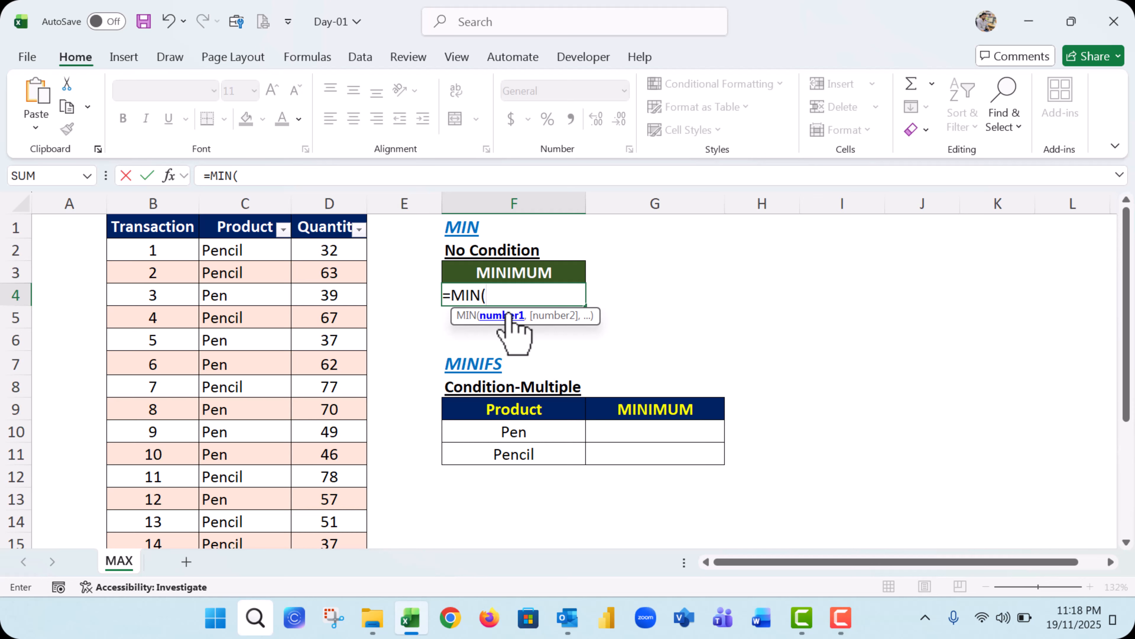
left_click(345, 247)
scroll(368, 353, "down", 3)
left_click(347, 469, "shift")
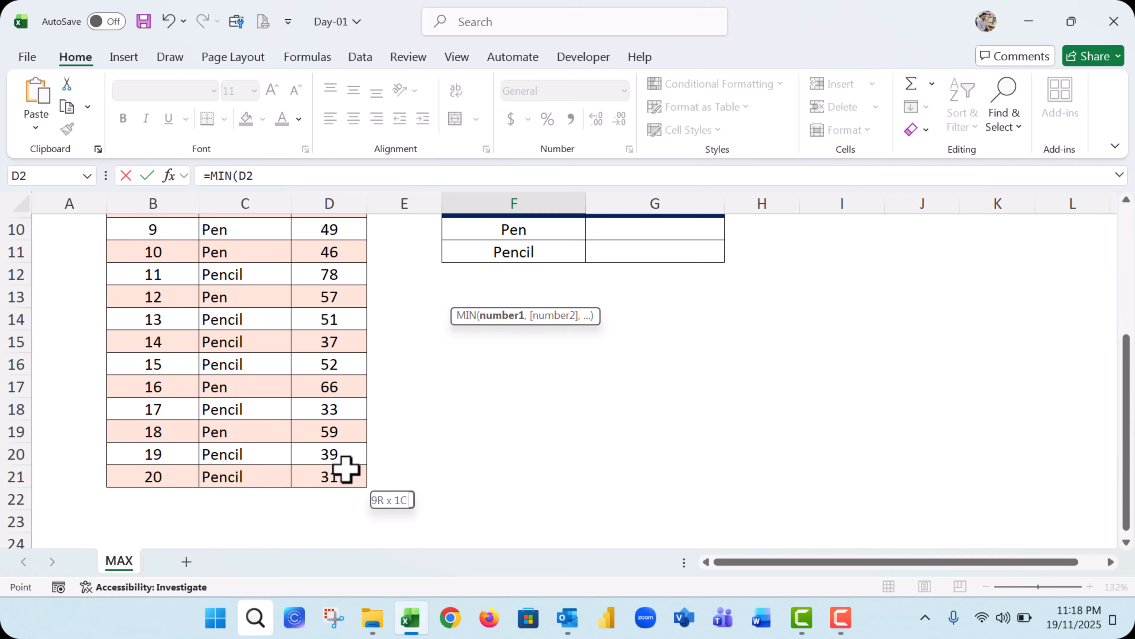
scroll(346, 385, "up", 3)
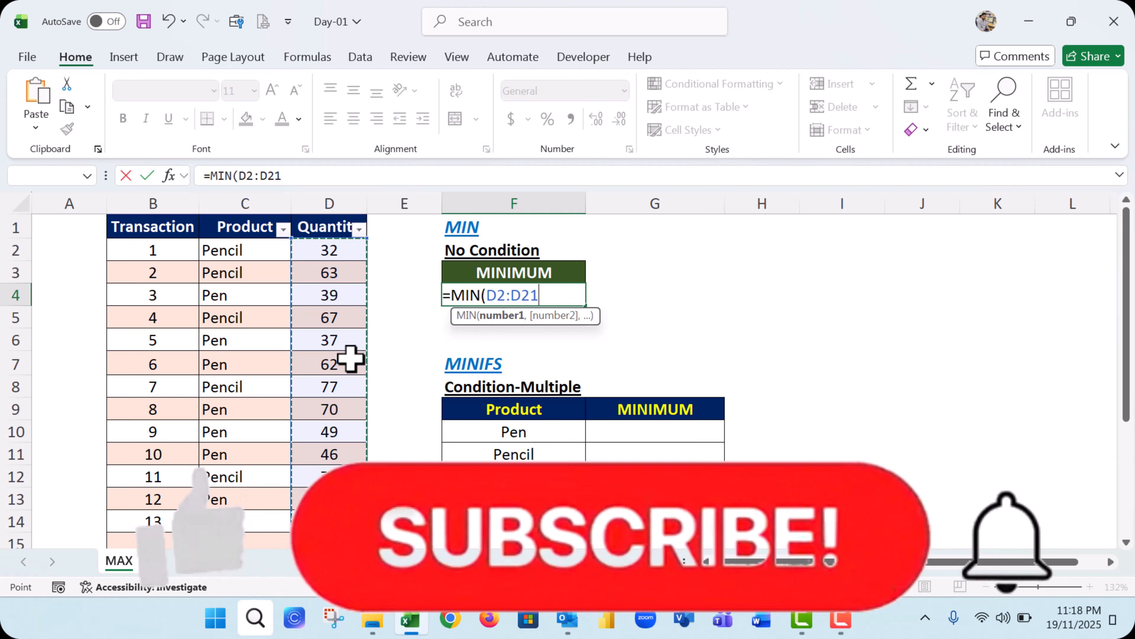
type(")")
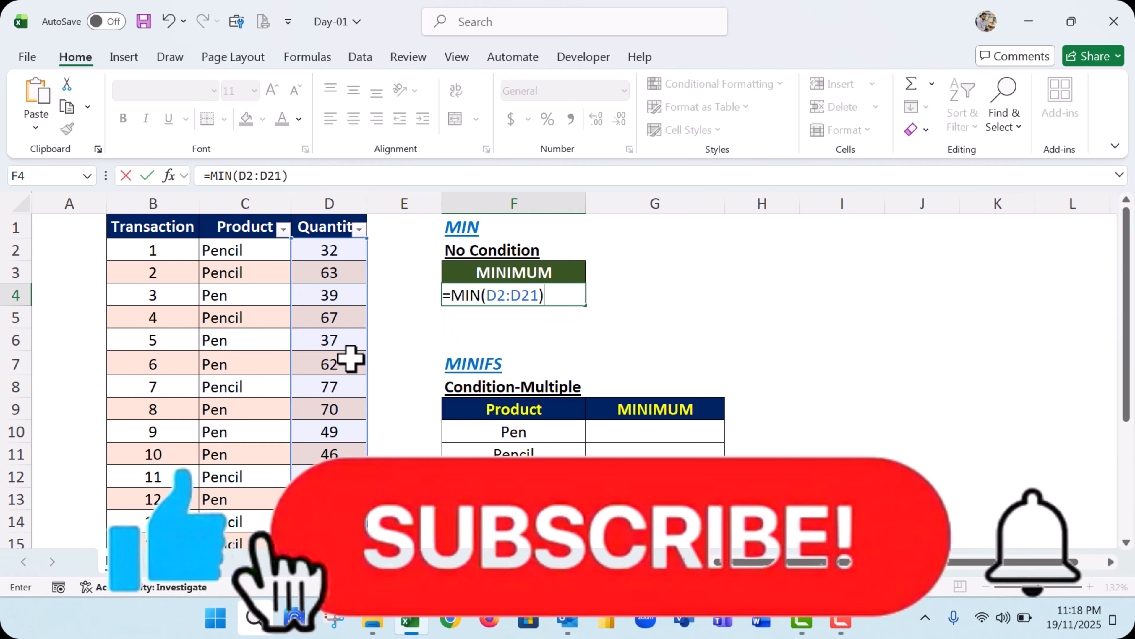
key("Return")
left_click(520, 295)
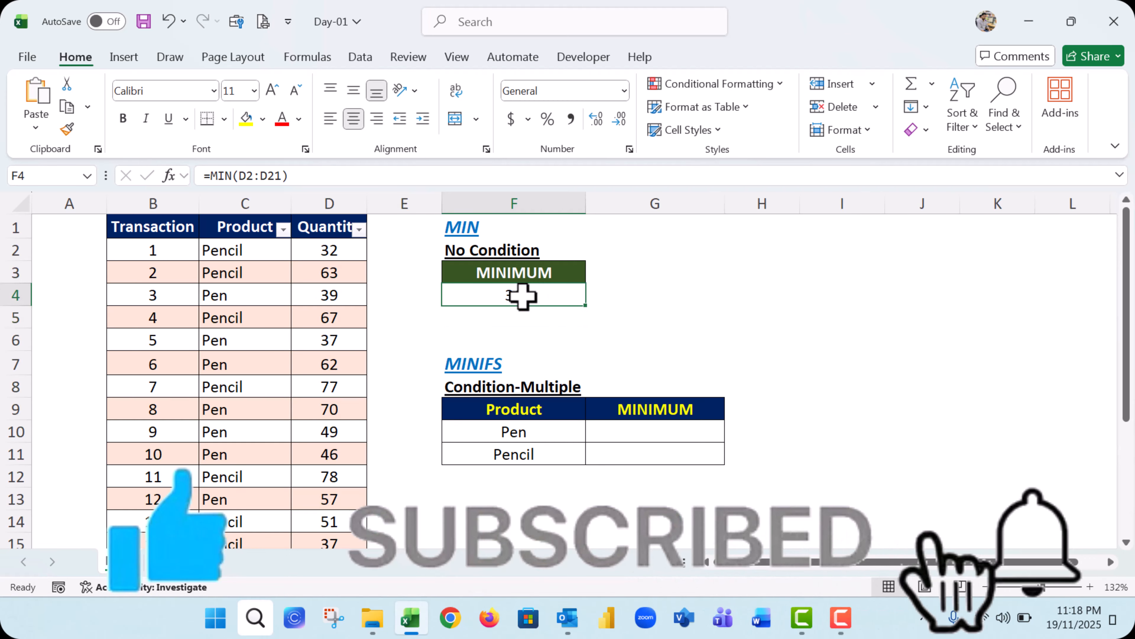
Check the MIN result in F4 against the list of values in the Quantity column's filter, leaving the filter unchanged
left_click(325, 201)
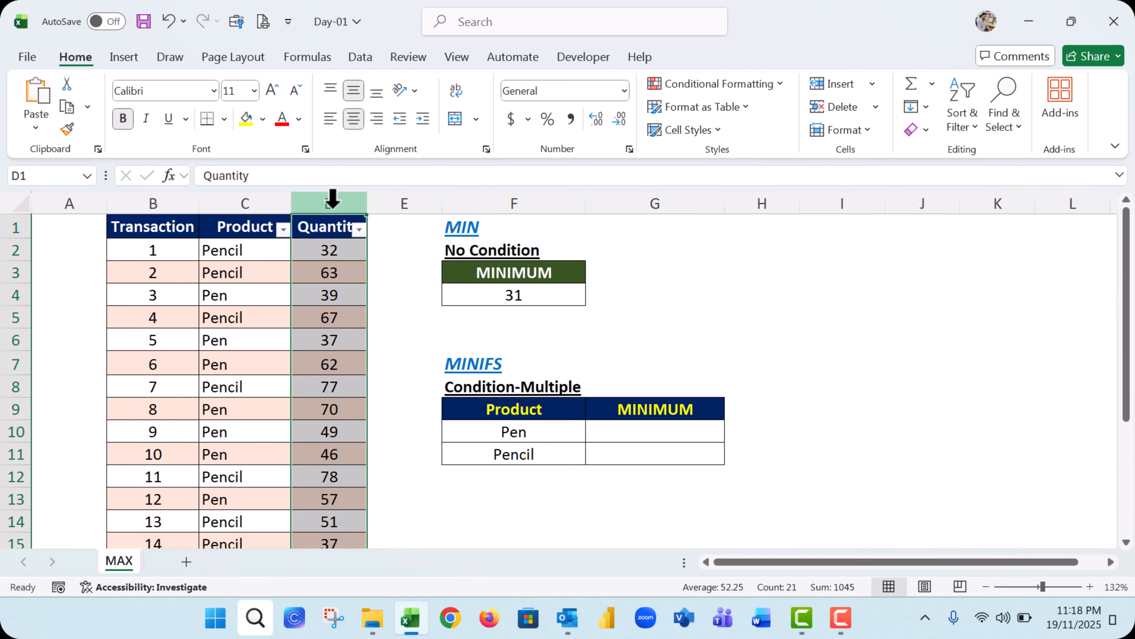
left_click(507, 296)
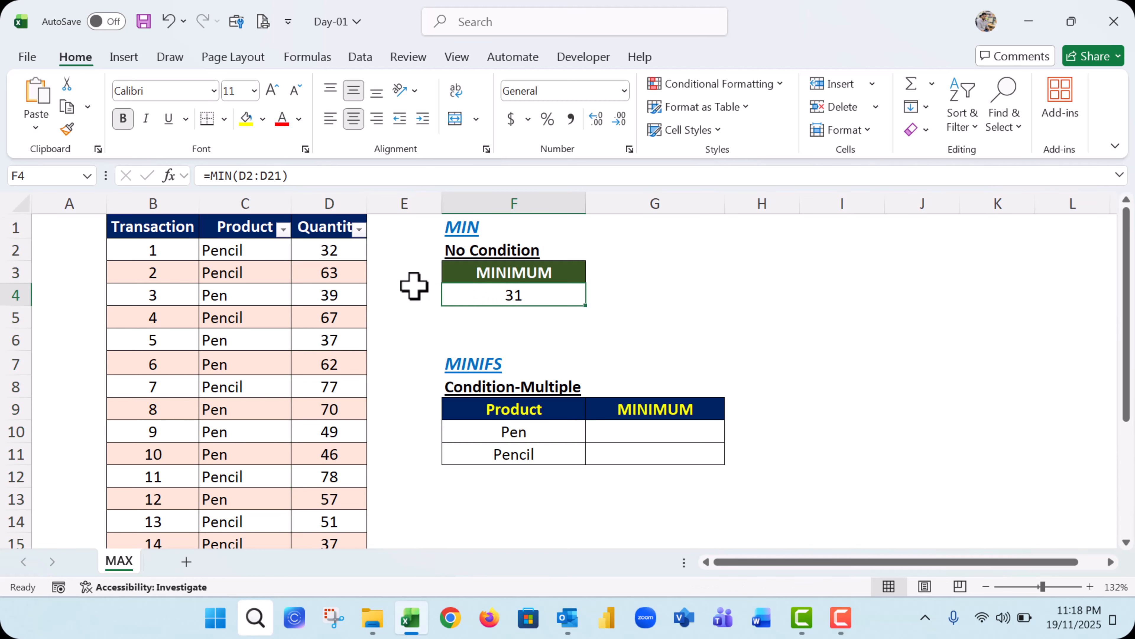
left_click(320, 231)
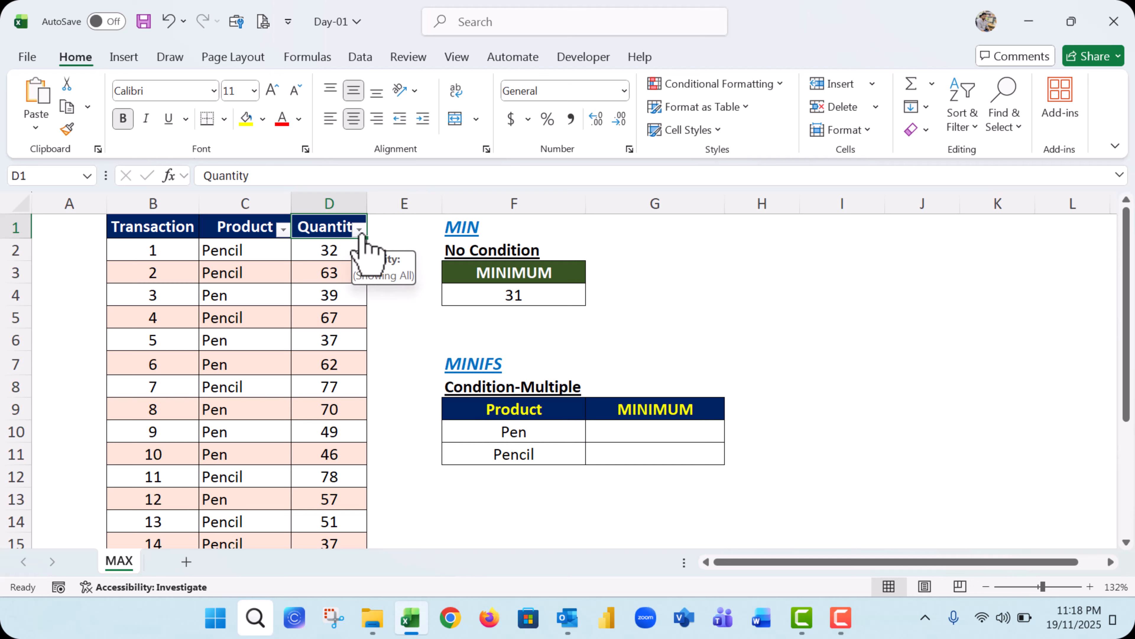
left_click(359, 230)
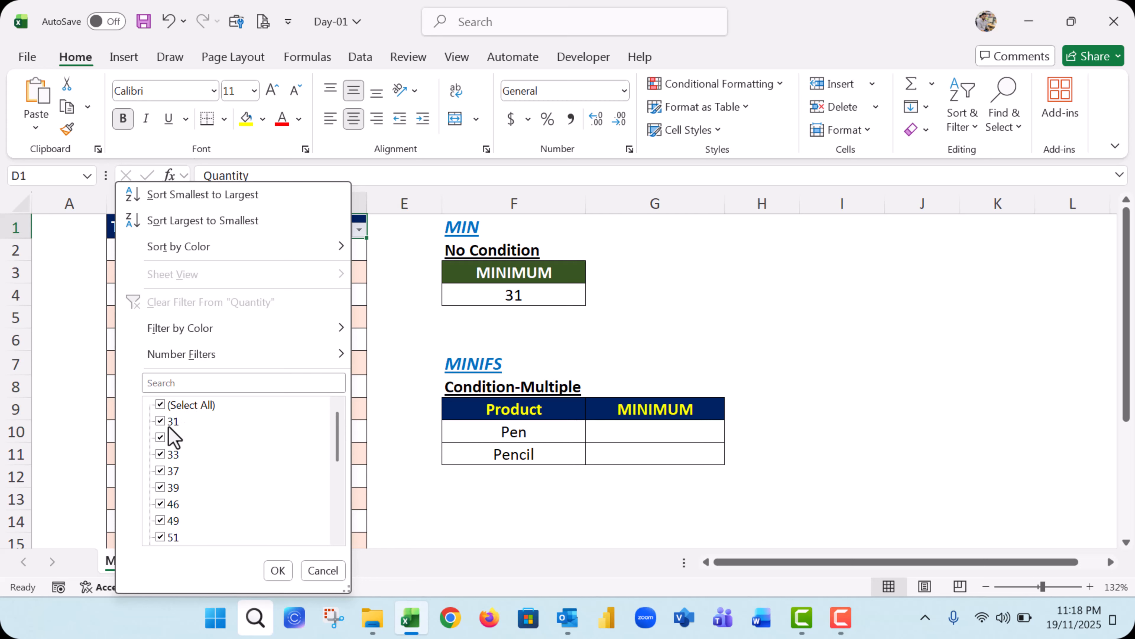
left_click(276, 570)
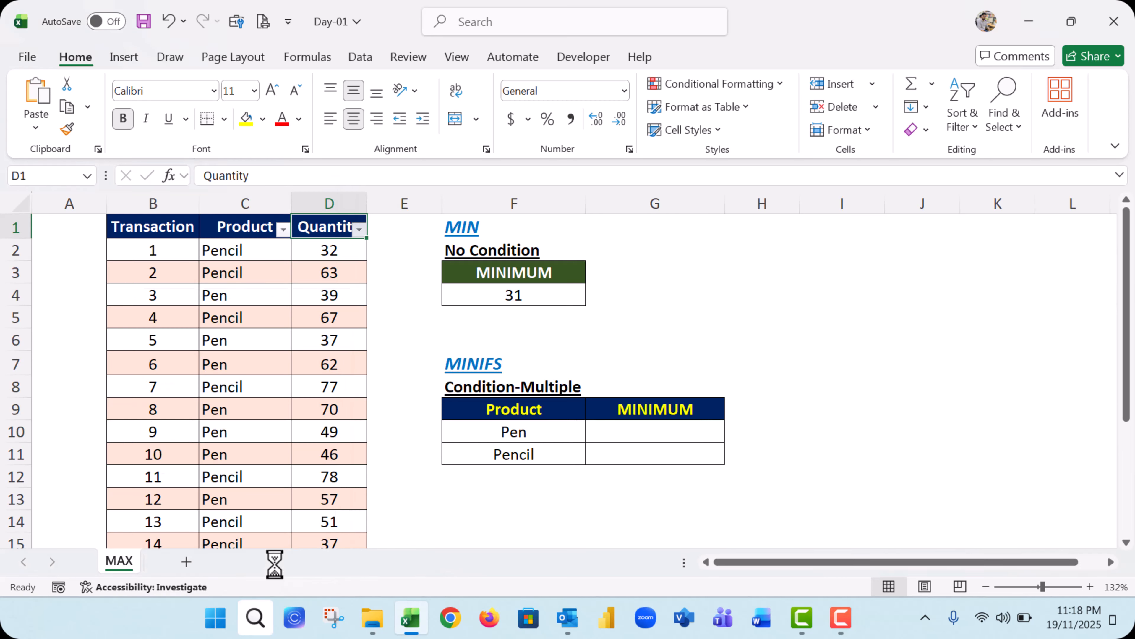
left_click(600, 445)
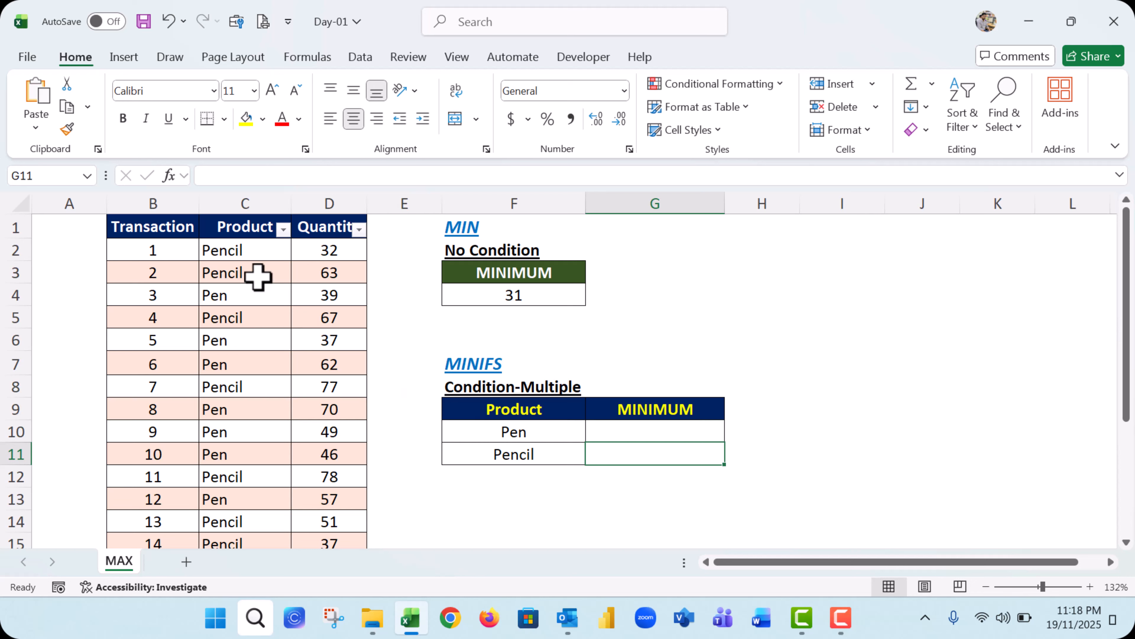
left_click(254, 197)
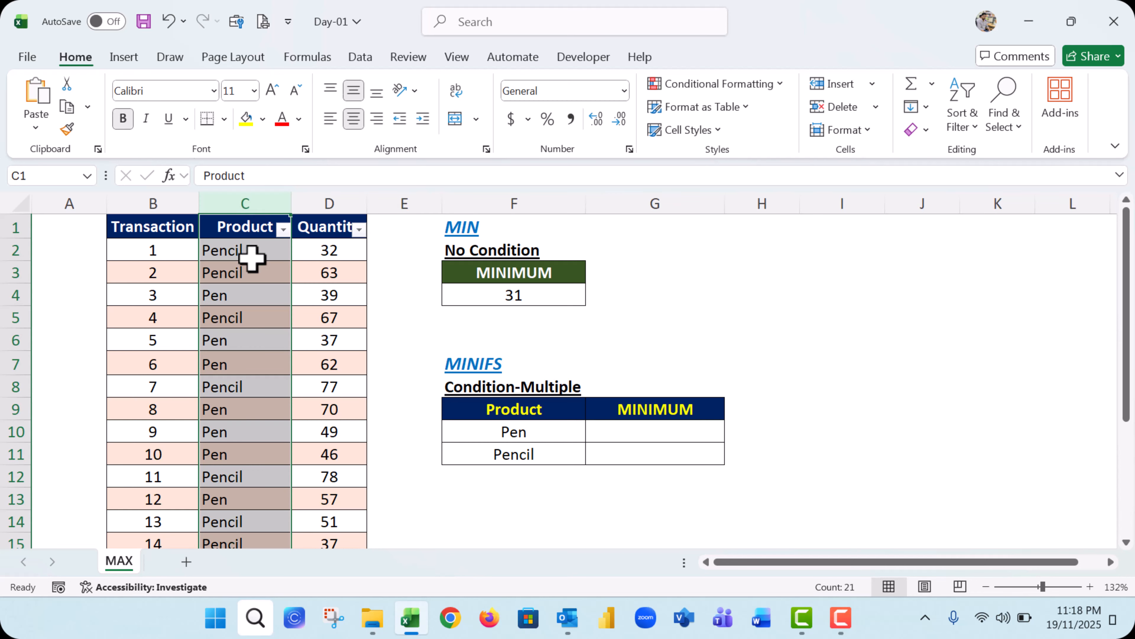
left_click(250, 294)
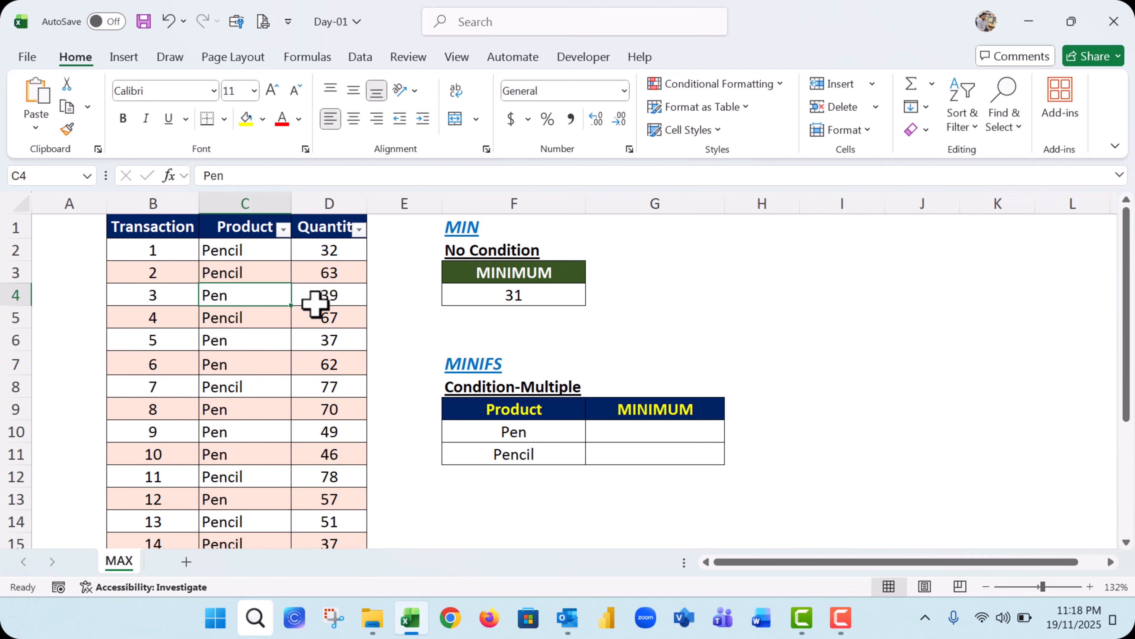
left_click(304, 299, "shift")
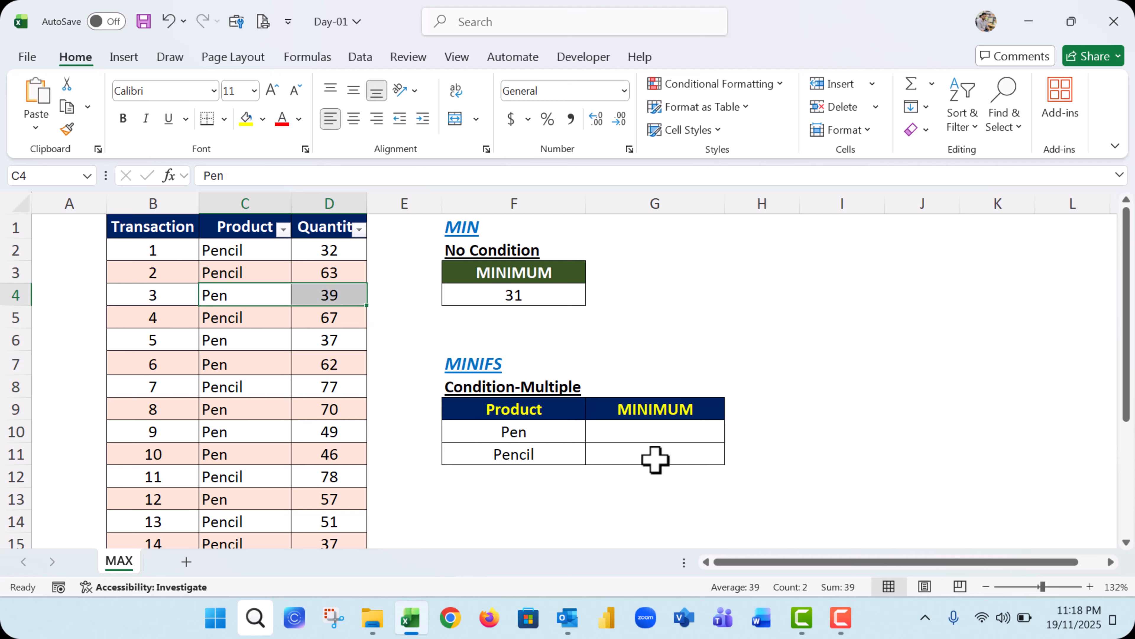
left_click(646, 435)
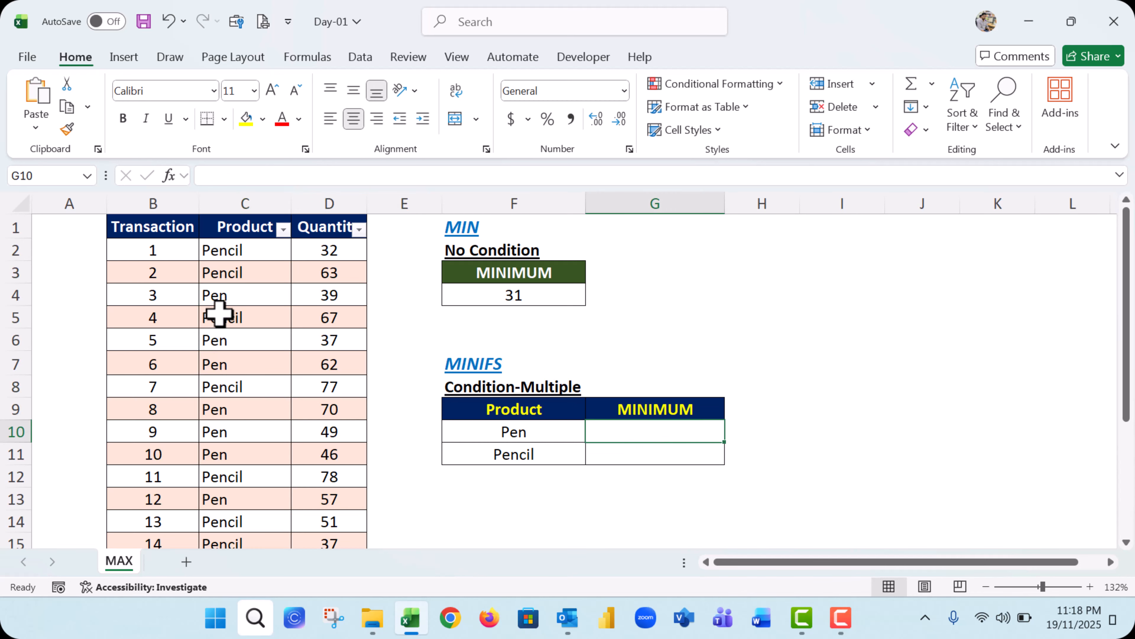
left_click_drag(215, 313, 325, 317)
left_click(650, 461)
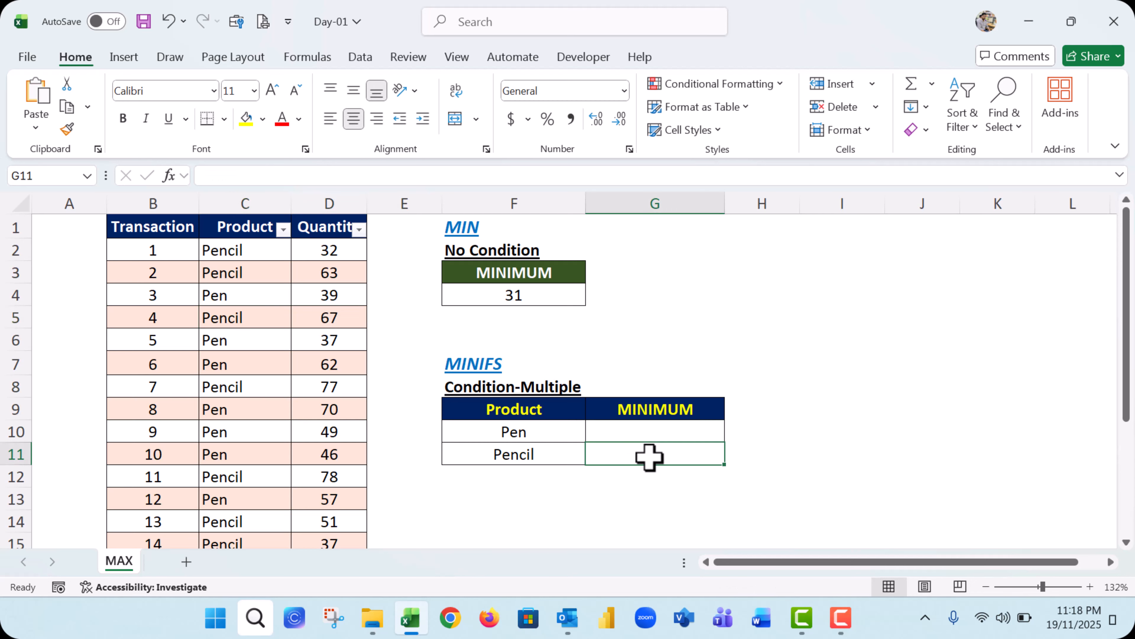
Start a MINIFS formula in cell G10 for Pen, with the quantities in D2:D21 as the minimum range
left_click(622, 429)
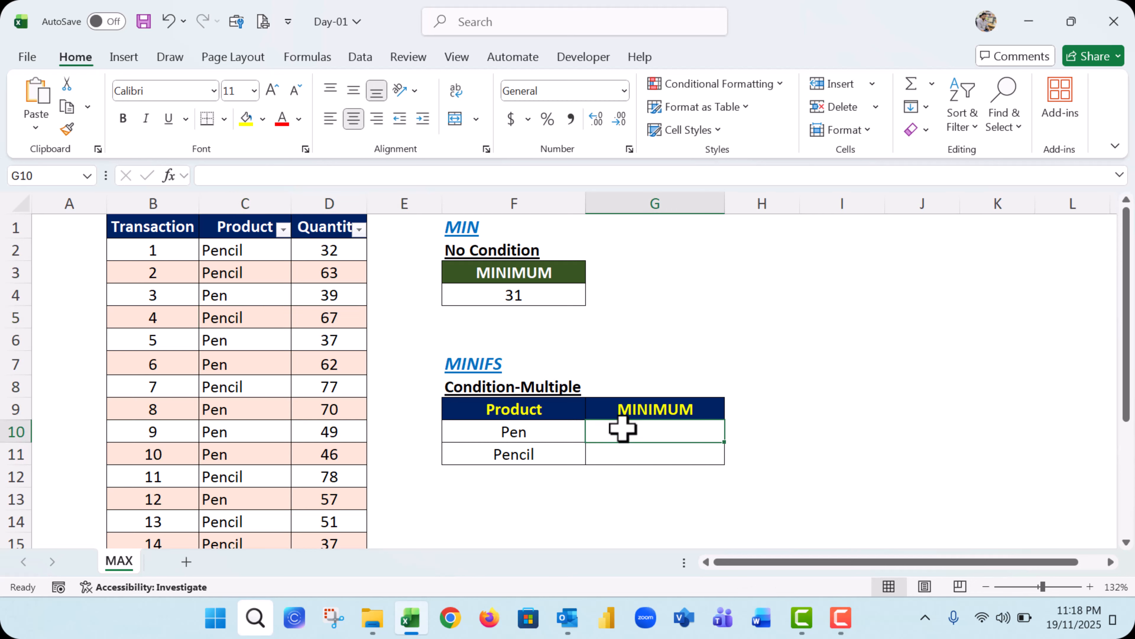
type("=m")
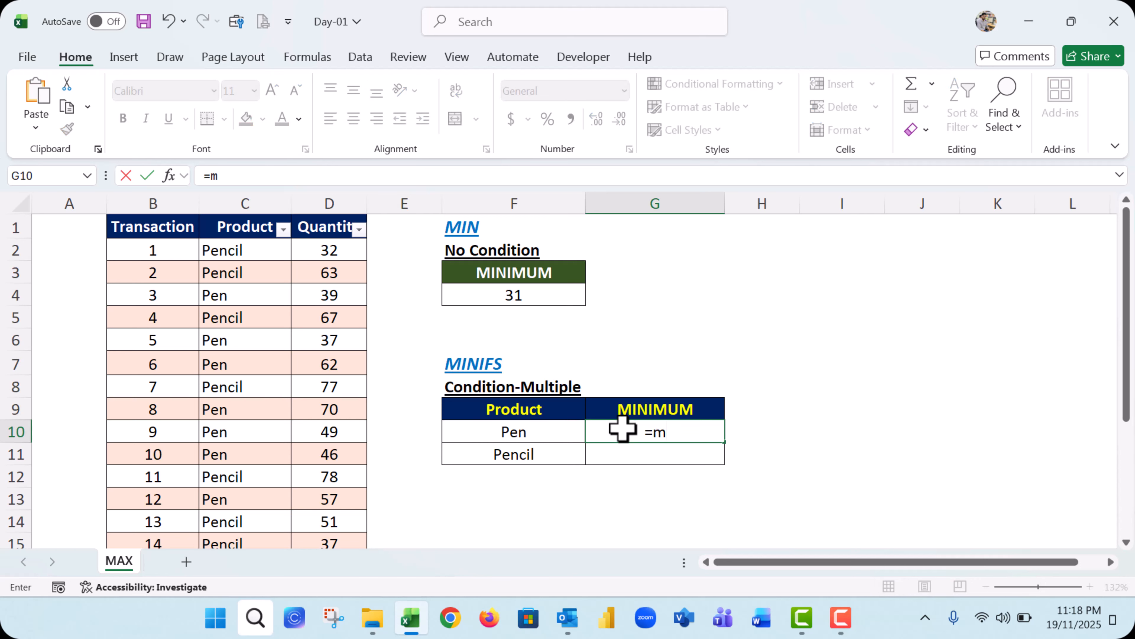
type("inifs")
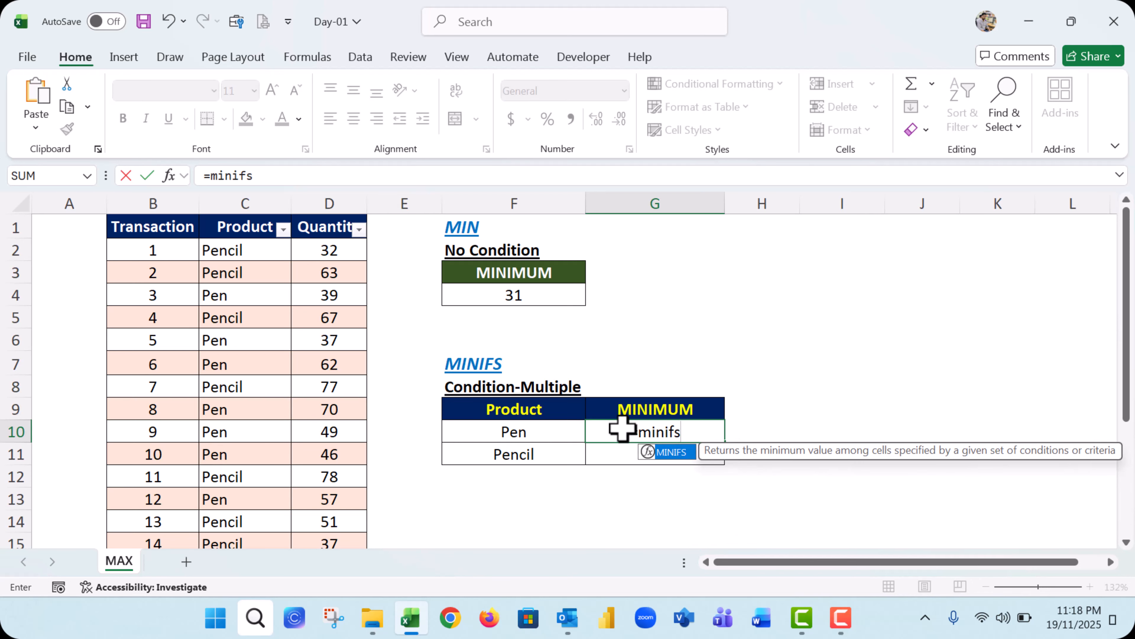
double_click(670, 452)
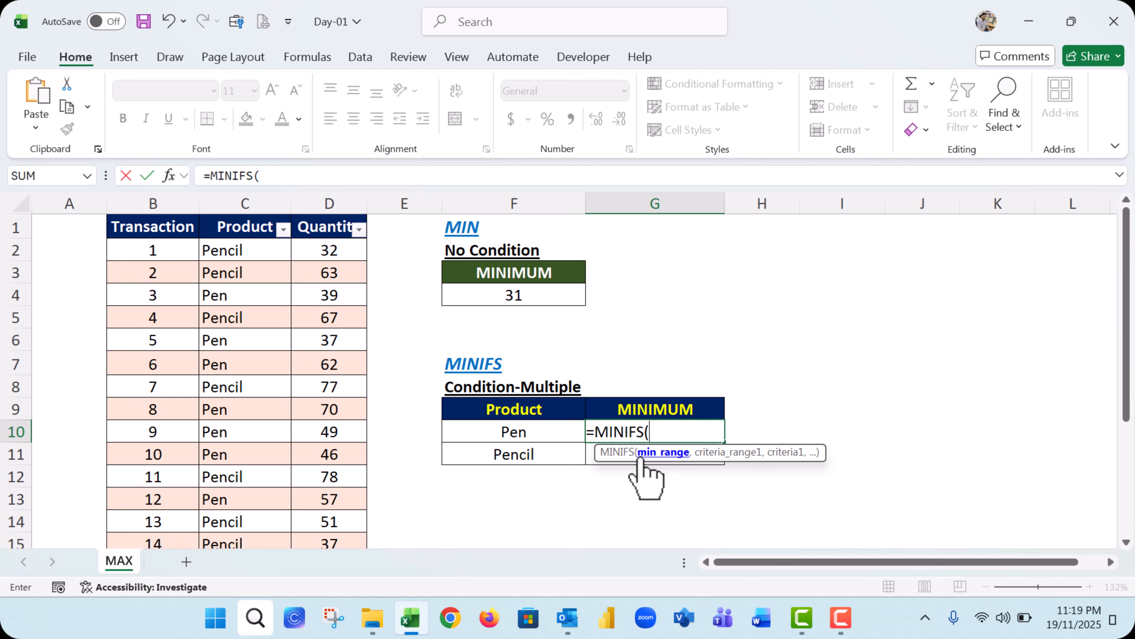
left_click(326, 252)
scroll(375, 402, "down", 4)
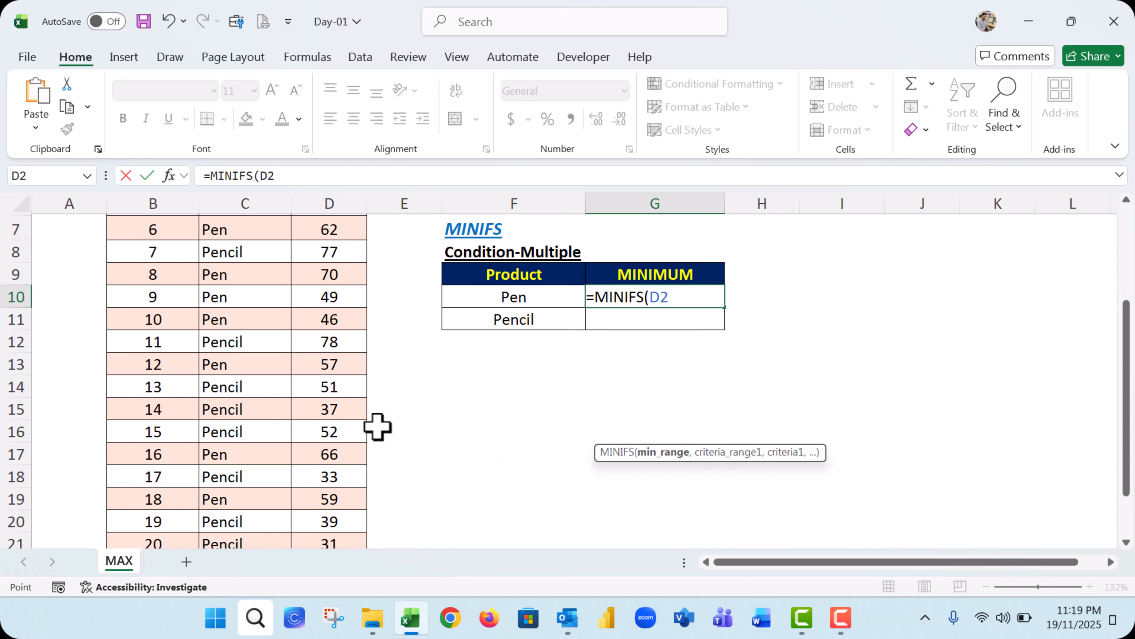
left_click(336, 407, "shift")
scroll(336, 407, "up", 4)
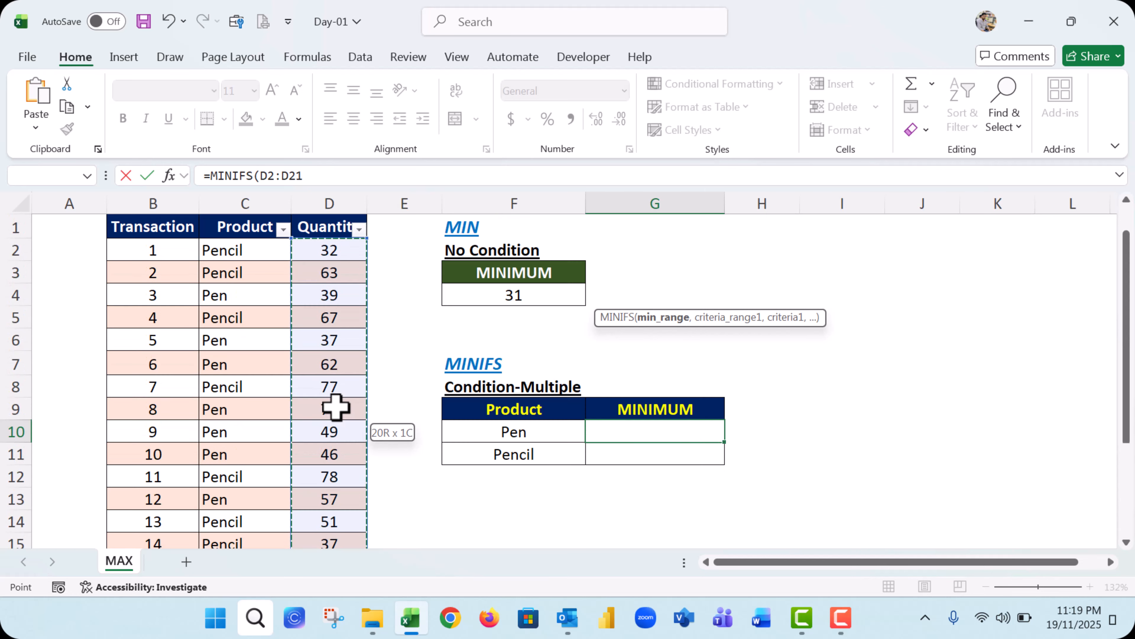
type(",")
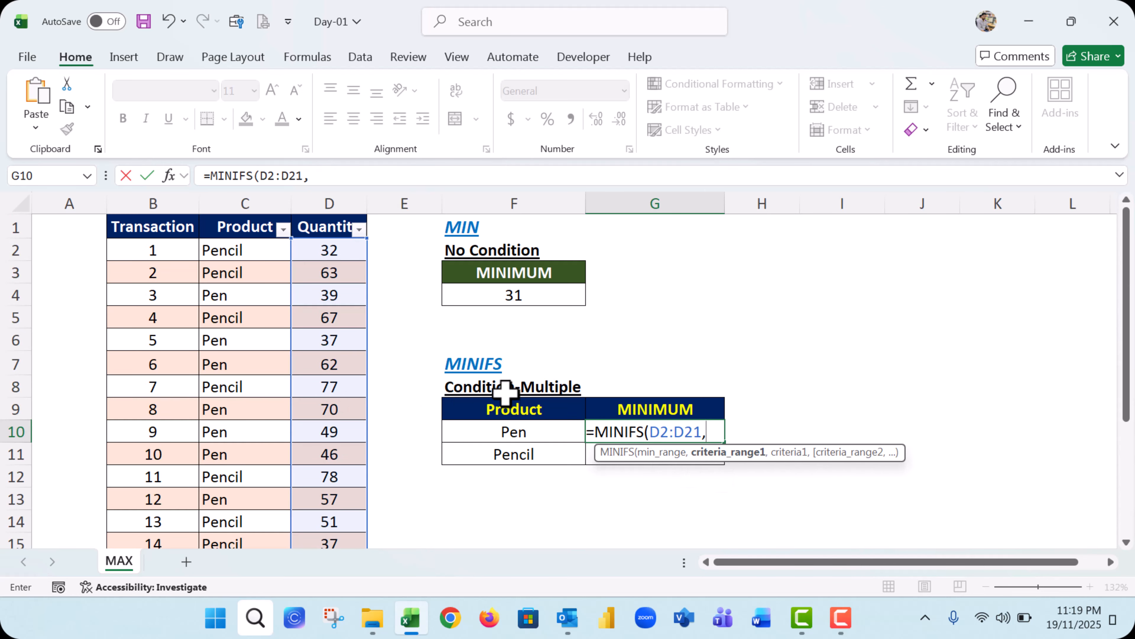
Add the product cells C2:C21 as the first criteria range of the MINIFS formula in G10
left_click(259, 256)
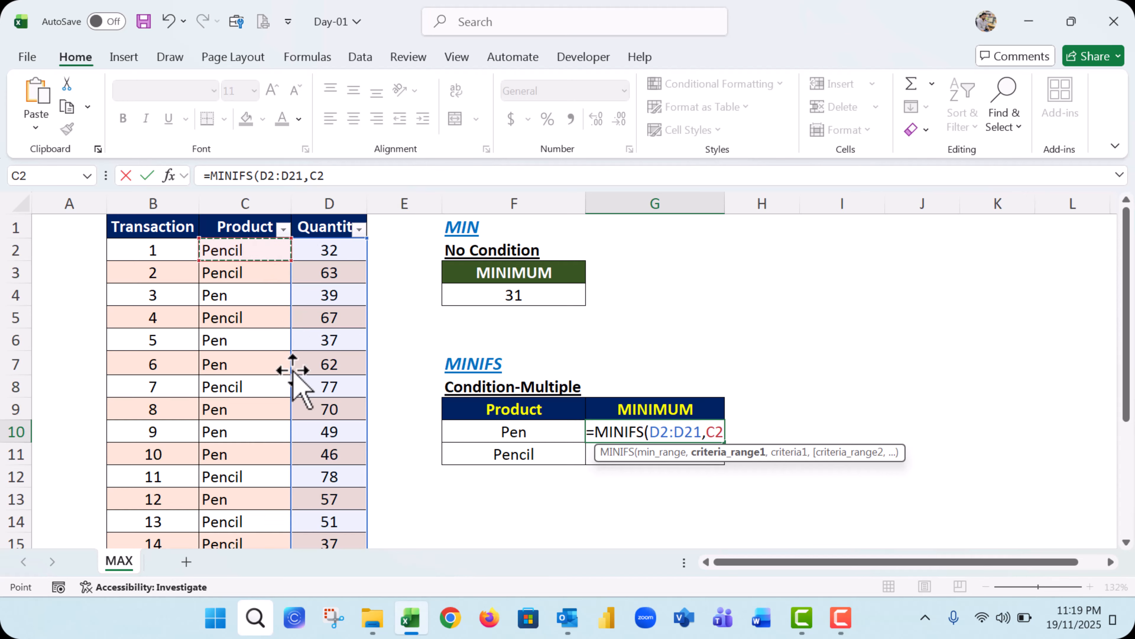
scroll(277, 425, "down", 3)
left_click(258, 468, "shift")
scroll(451, 418, "up", 3)
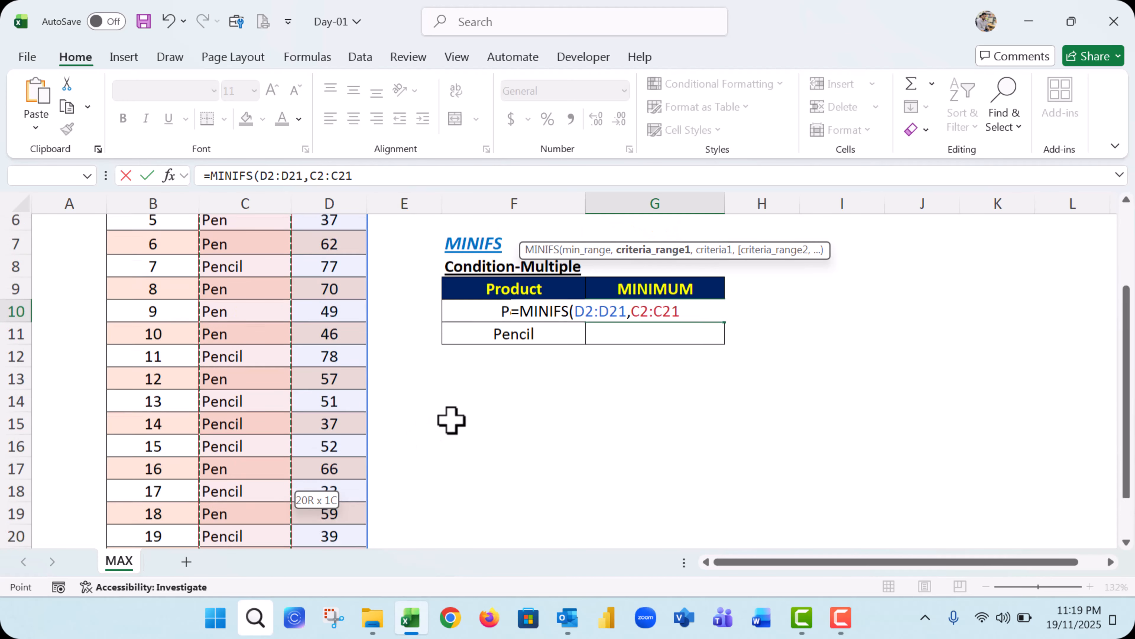
type(",")
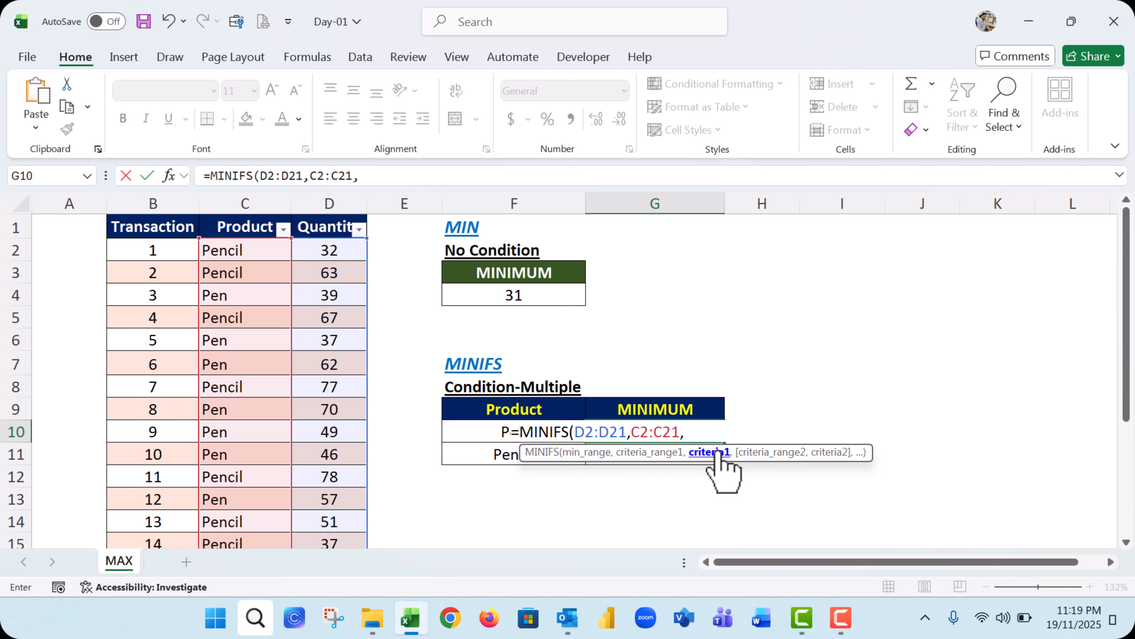
Complete the MINIFS formula in G10 with cell F10 as the first criterion, giving =MINIFS(D2:D21,C2:C21,F10)
left_click(477, 428)
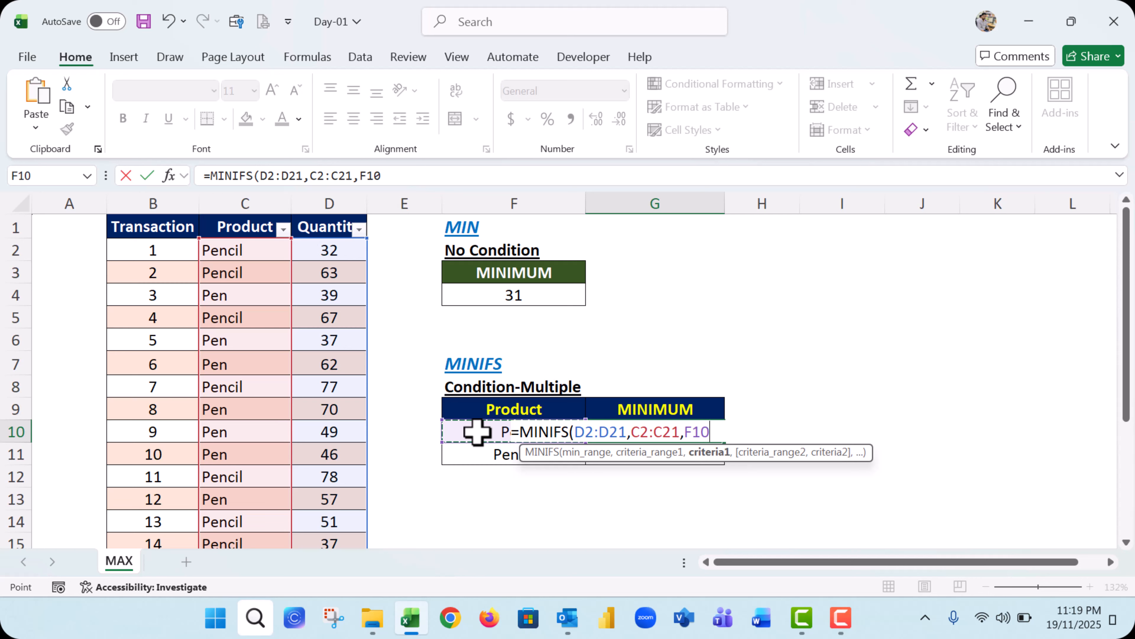
type(")")
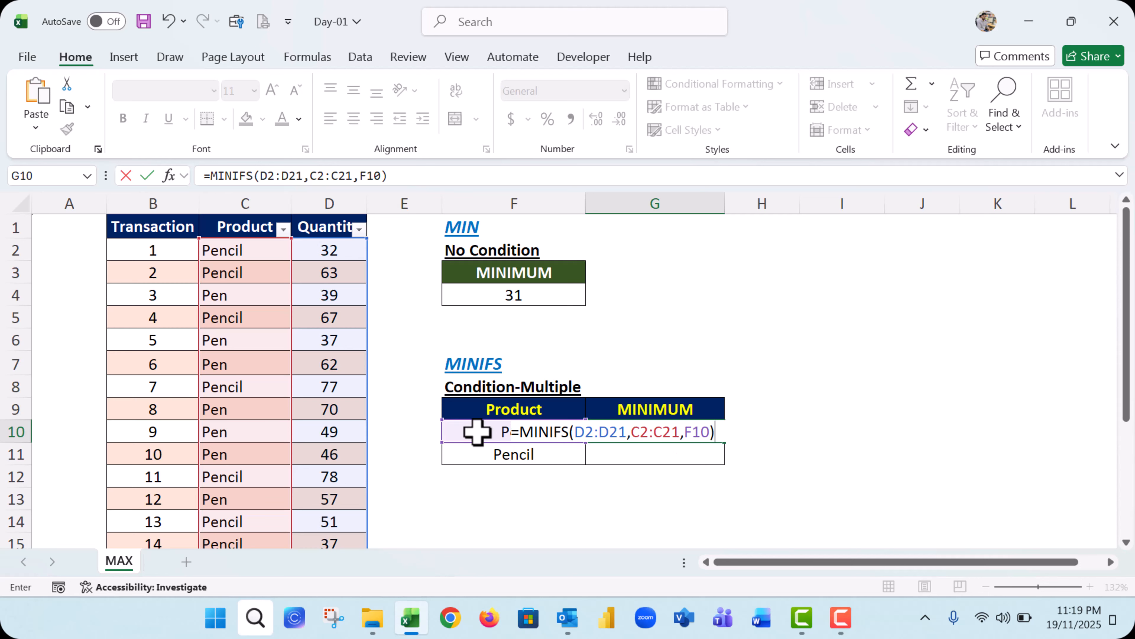
key("Return")
left_click(652, 432)
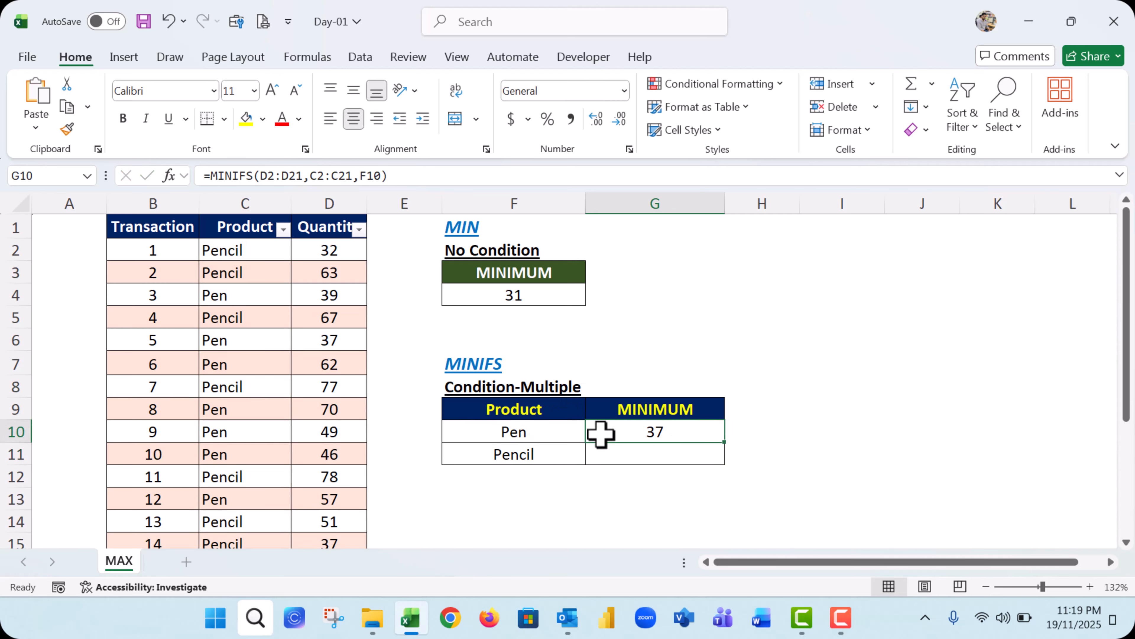
Filter the Product column to show only the Pen transactions
left_click(553, 429)
left_click(286, 270)
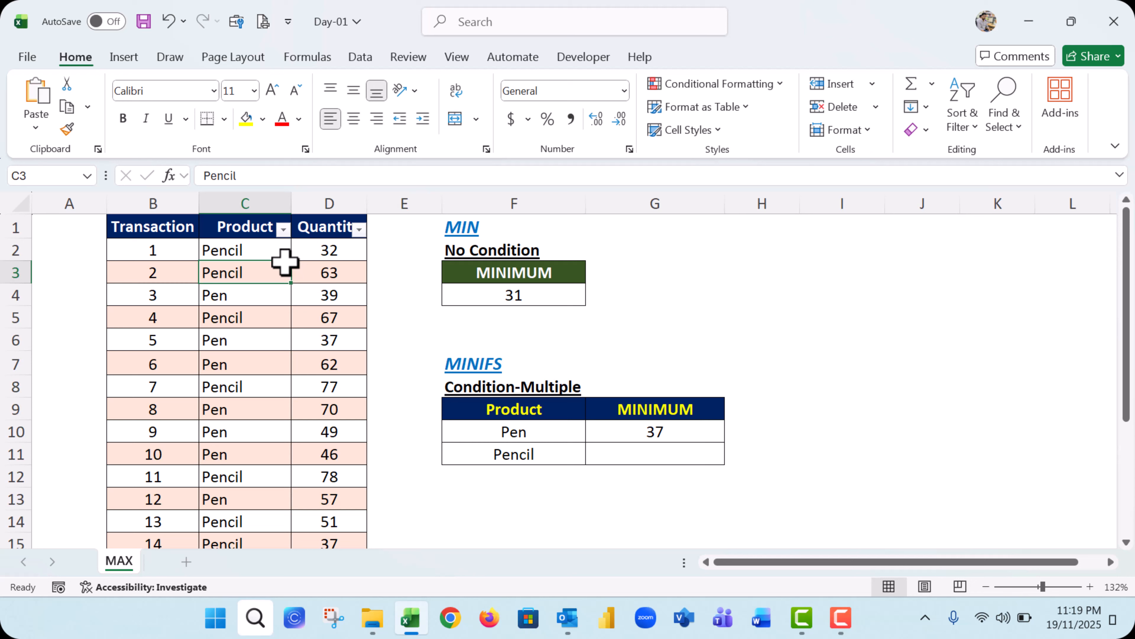
left_click(283, 230)
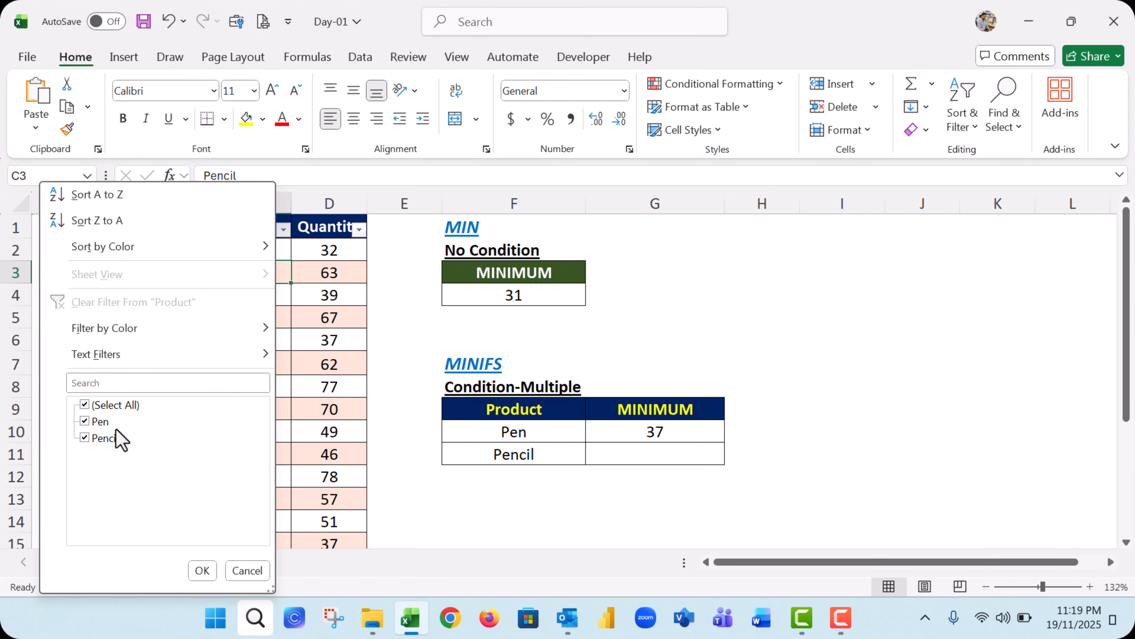
left_click(102, 439)
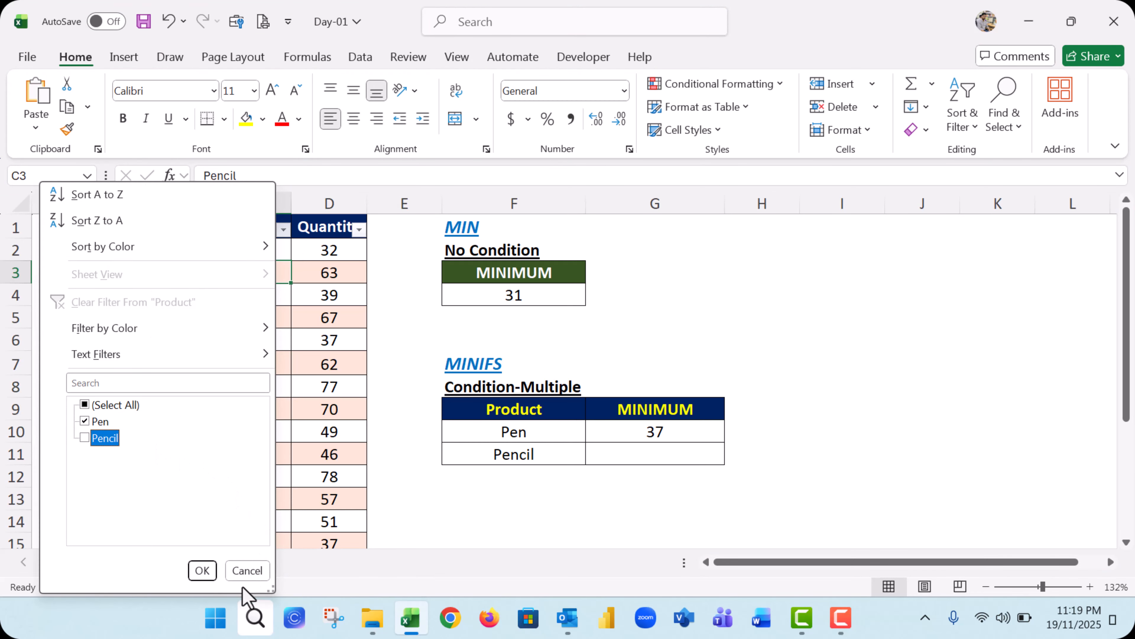
left_click(202, 572)
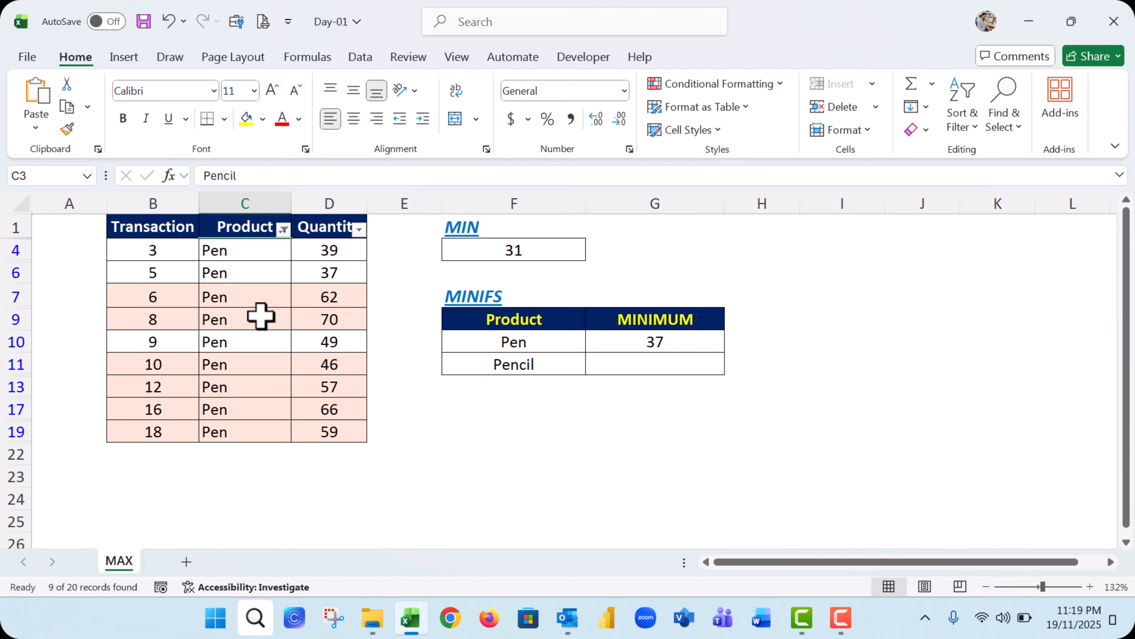
Check the MINIFS result for Pen against the filtered quantities and the value list in the Quantity column's filter
left_click(284, 252)
left_click_drag(331, 250, 328, 416)
left_click(326, 250)
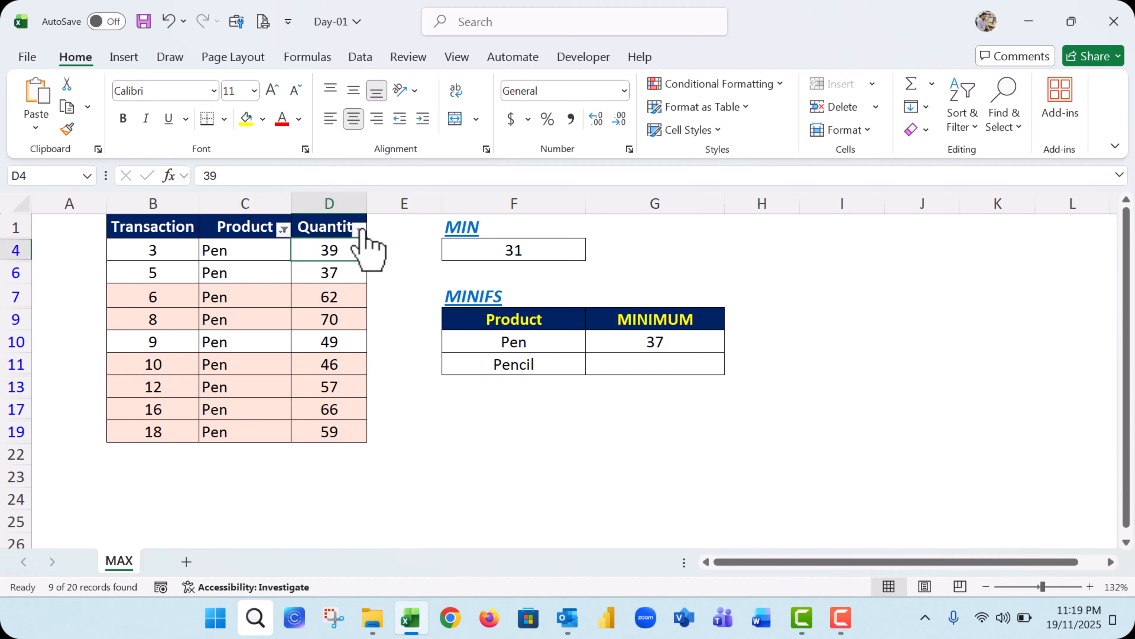
left_click(360, 230)
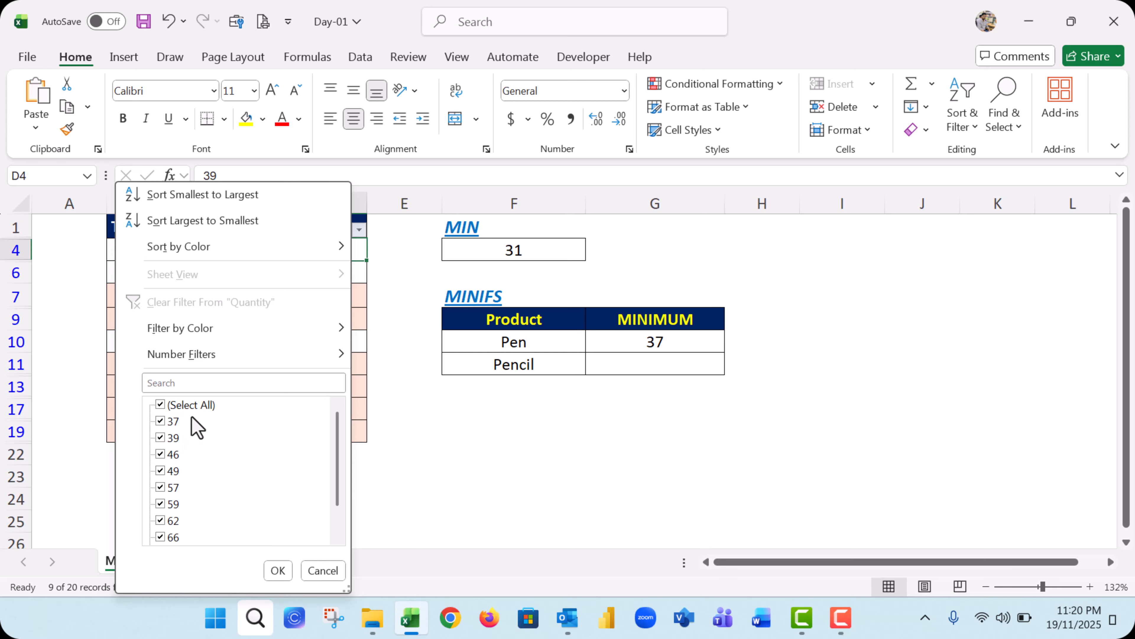
left_click(496, 432)
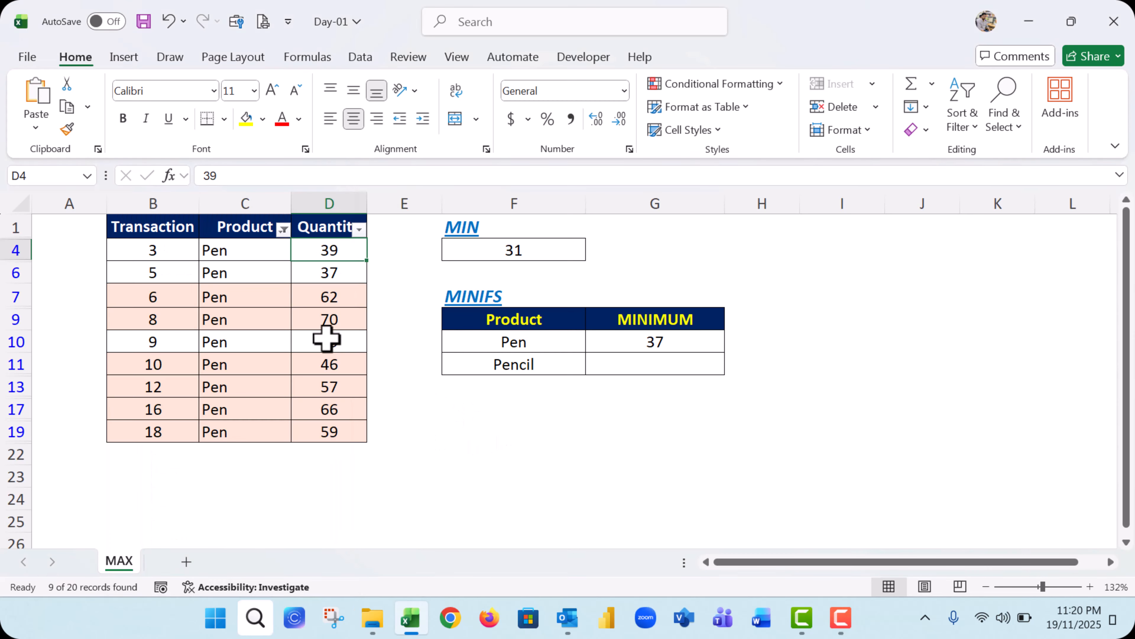
Clear the filter from the Product column to show all transactions again
left_click(283, 228)
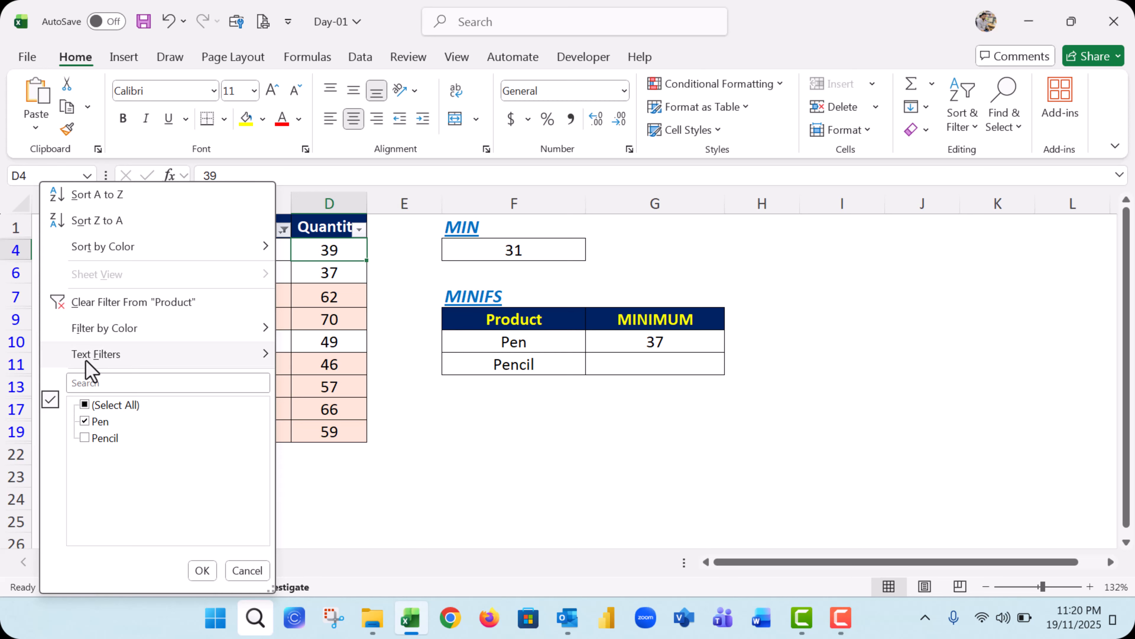
left_click(131, 305)
left_click(676, 354)
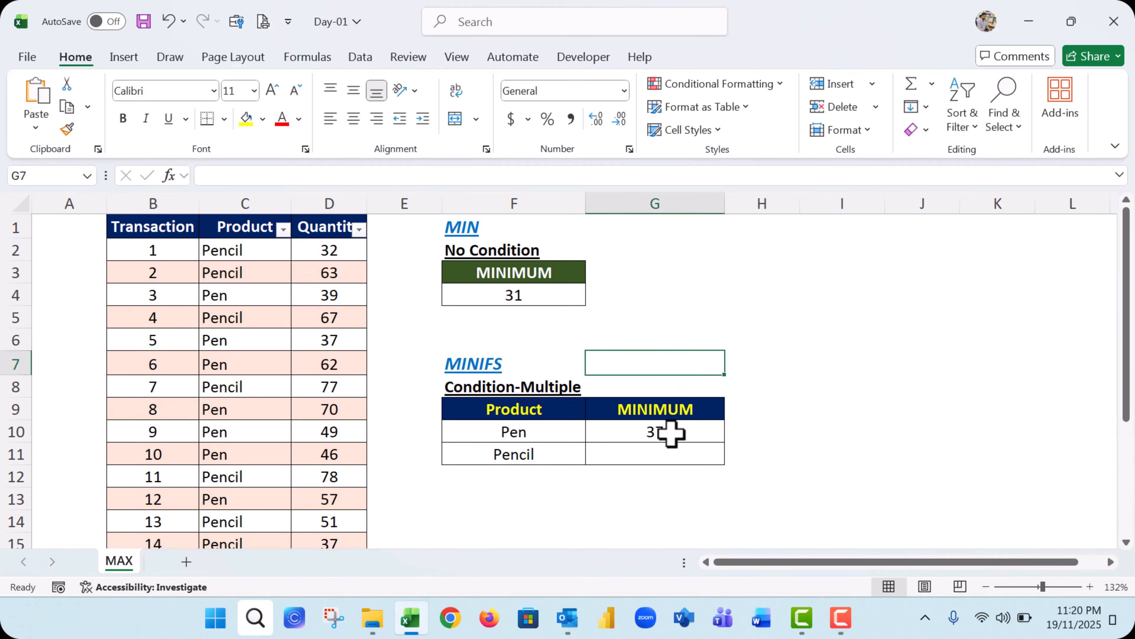
Fill the MINIFS formula with relative ranges from G10 down to G11 for Pencil
left_click(672, 431)
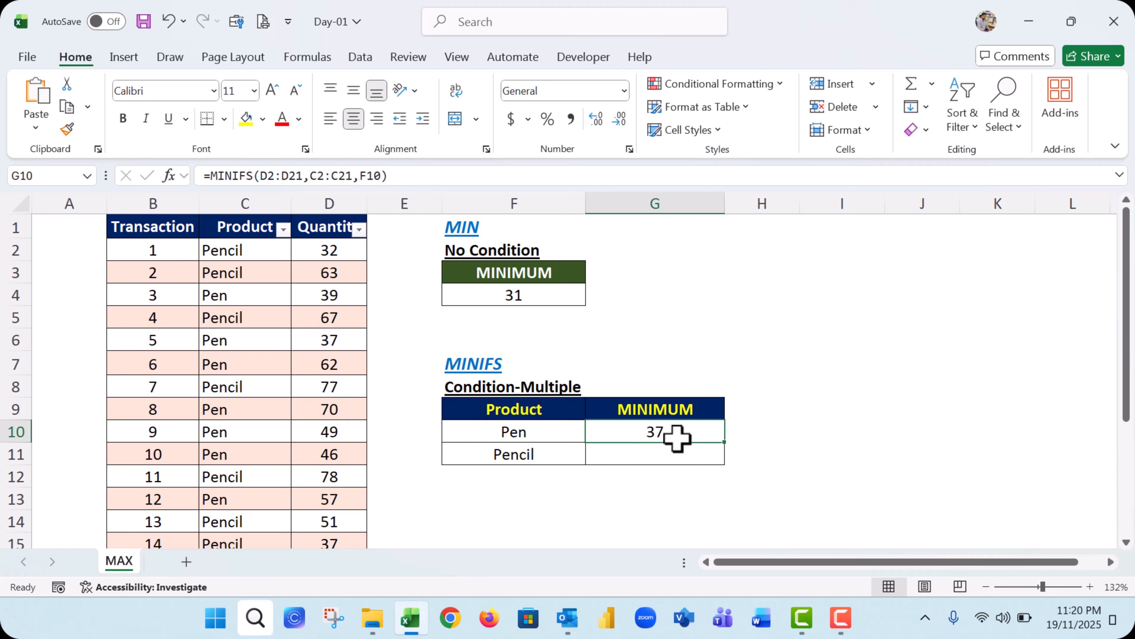
left_click(660, 447)
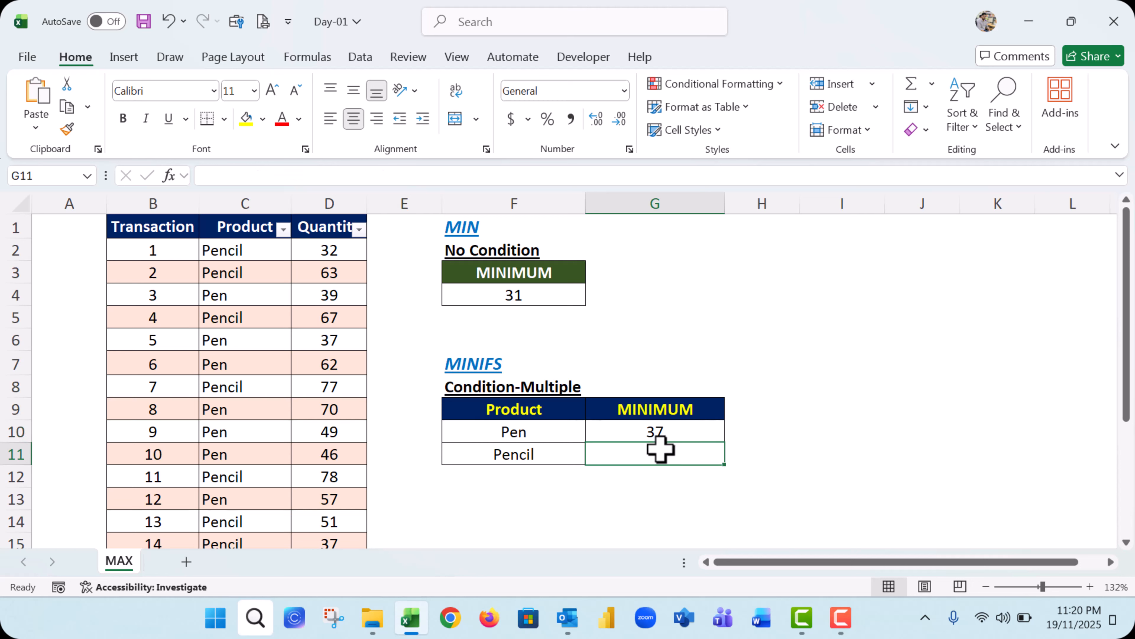
left_click(695, 430)
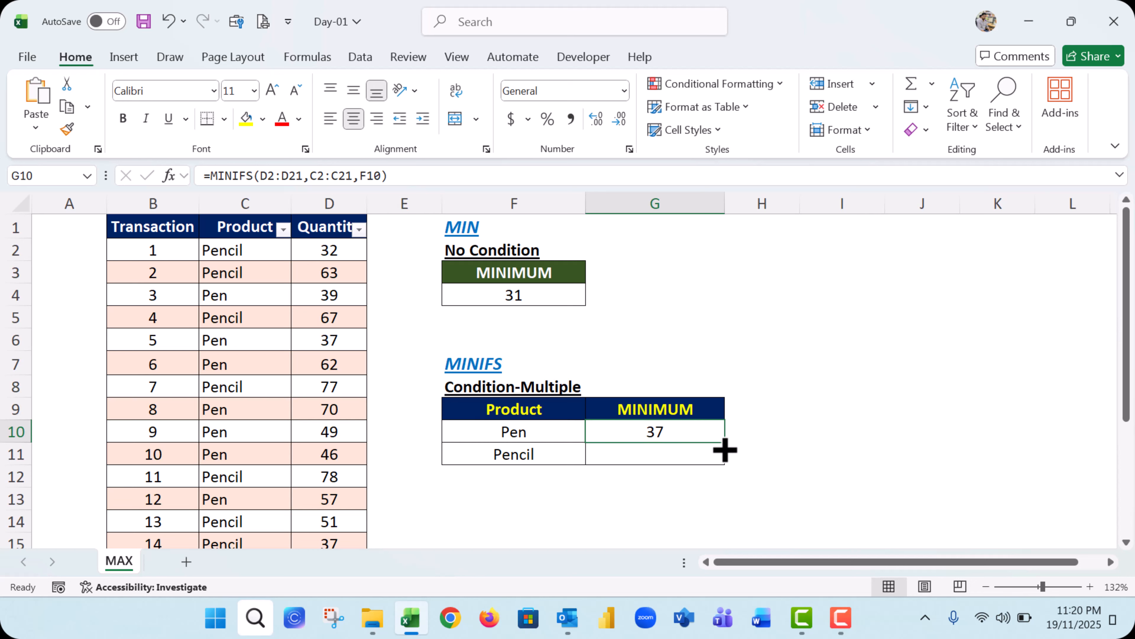
left_click_drag(724, 450, 700, 466)
left_click(682, 454)
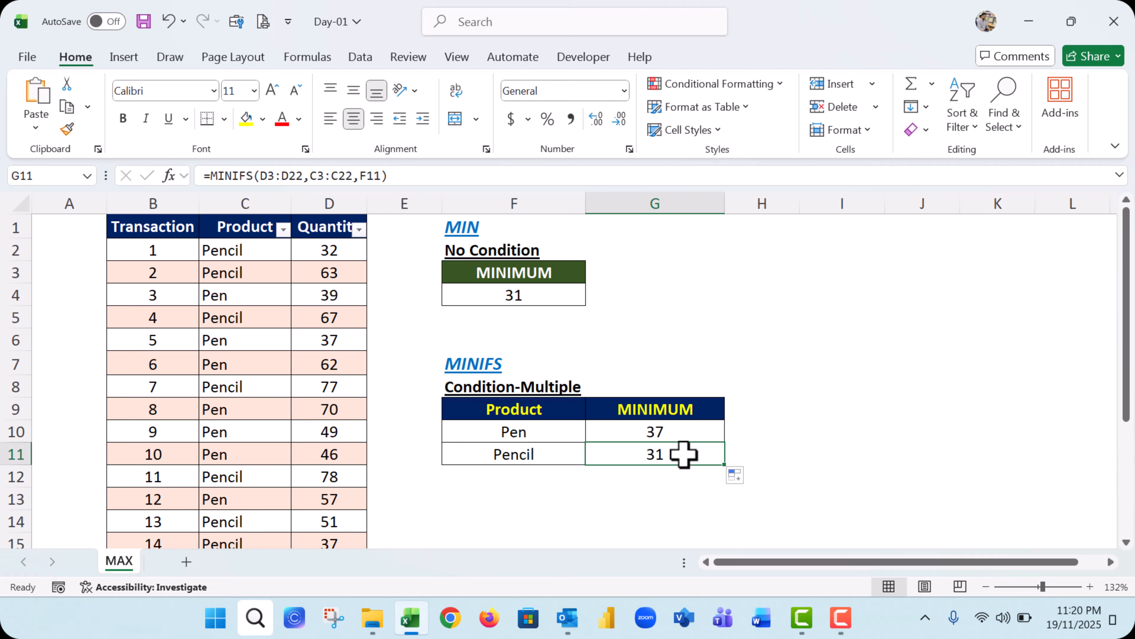
Examine the ranges referenced by the copied formula in G11 and delete that formula
left_click(317, 176)
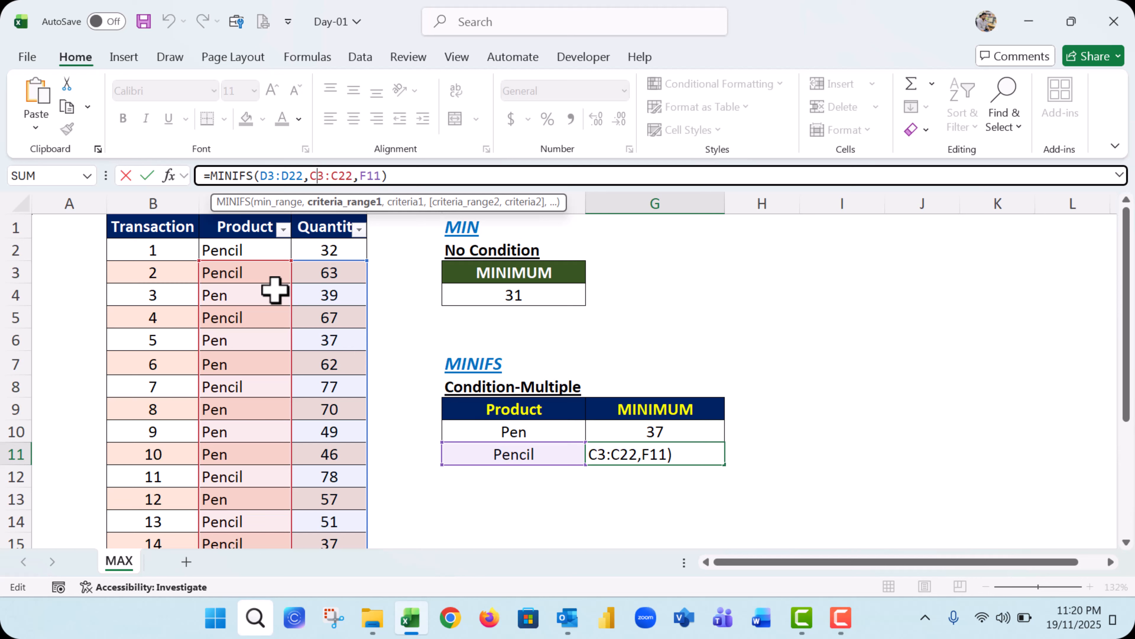
key("Return")
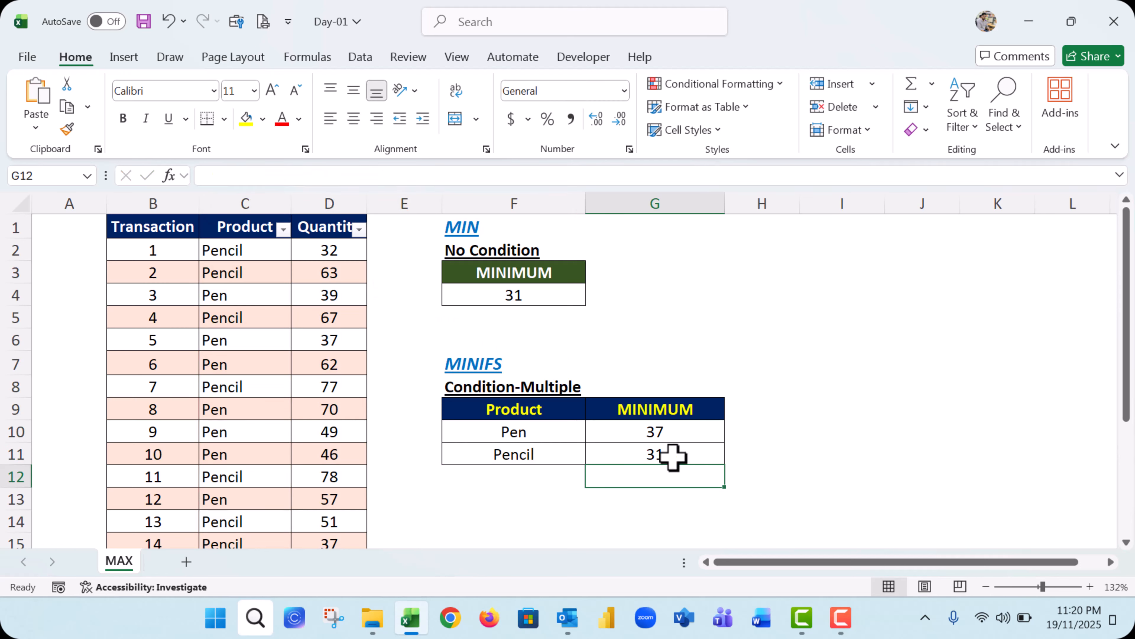
left_click(674, 456)
key("Delete")
Make the minimum range in G10's MINIFS formula absolute as $D$2:$D$21
left_click(654, 413)
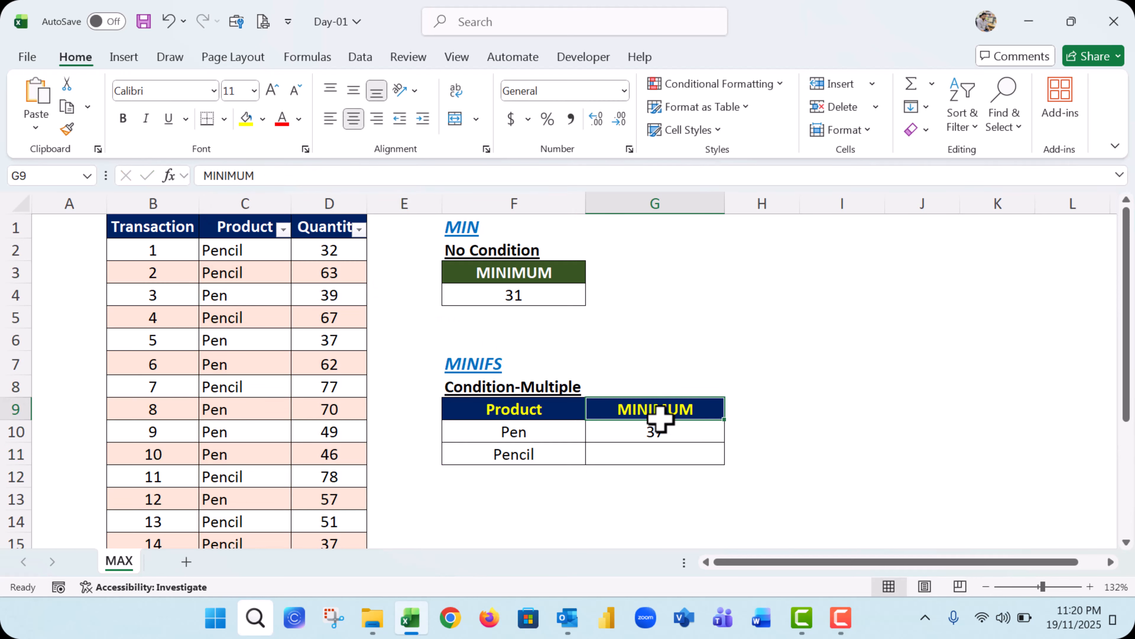
left_click(664, 433)
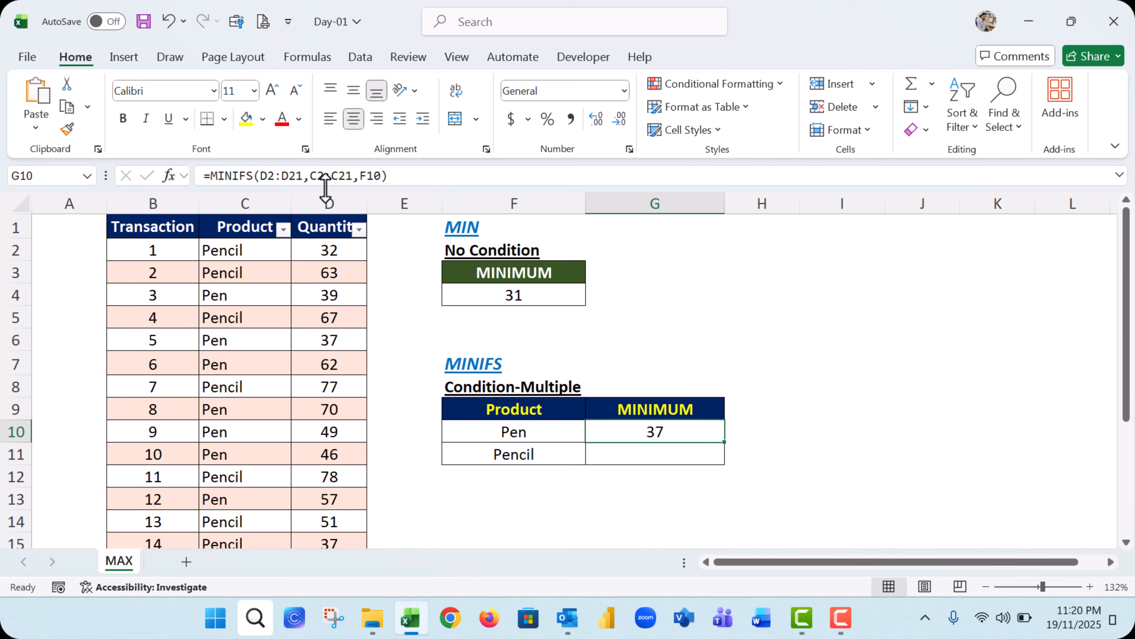
left_click(317, 175)
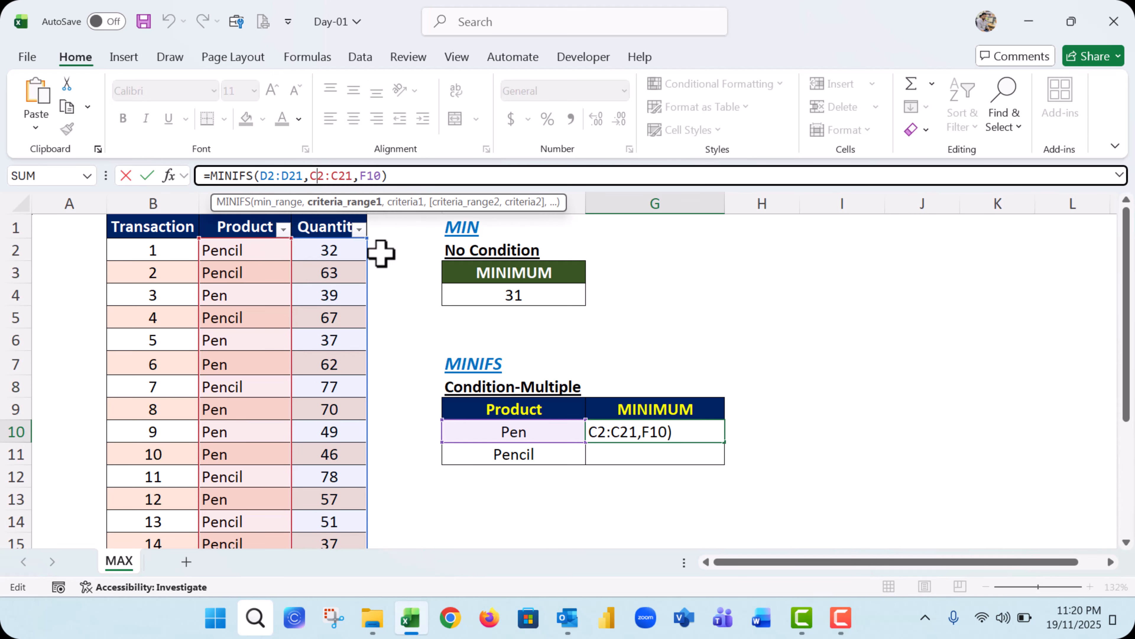
left_click(262, 175)
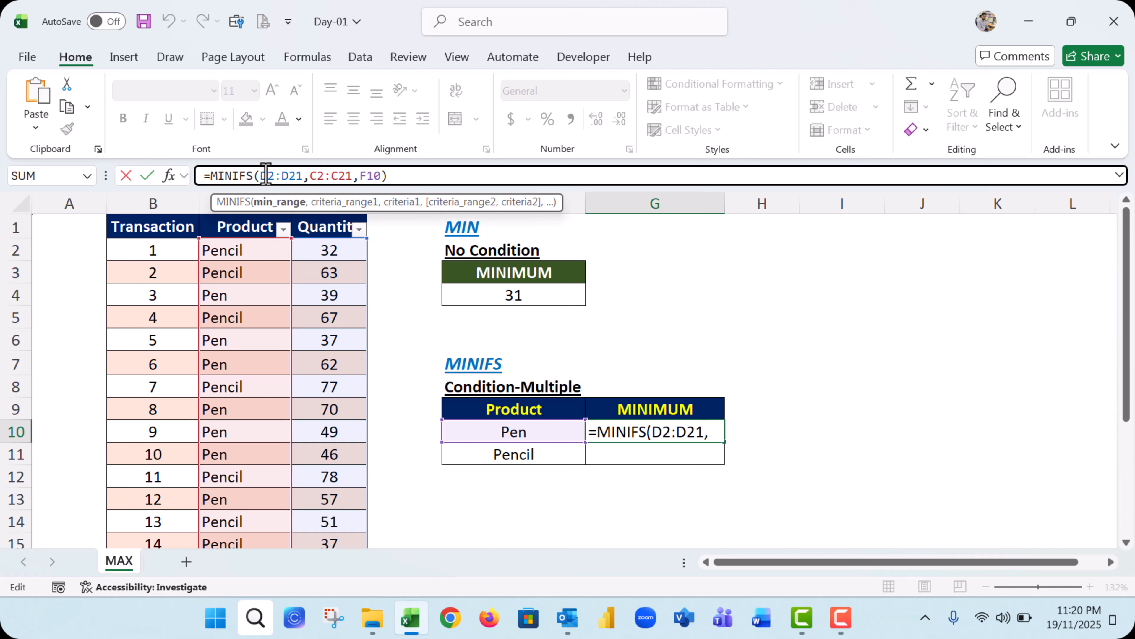
key("XF86MonBrightnessUp")
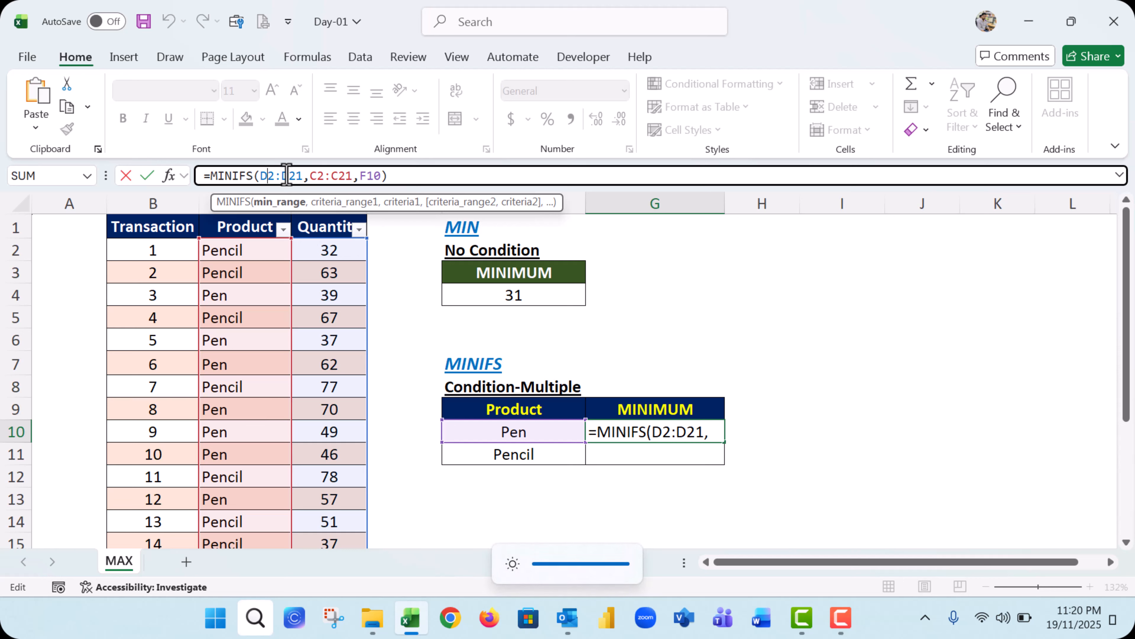
left_click(287, 175, "shift")
key("F4")
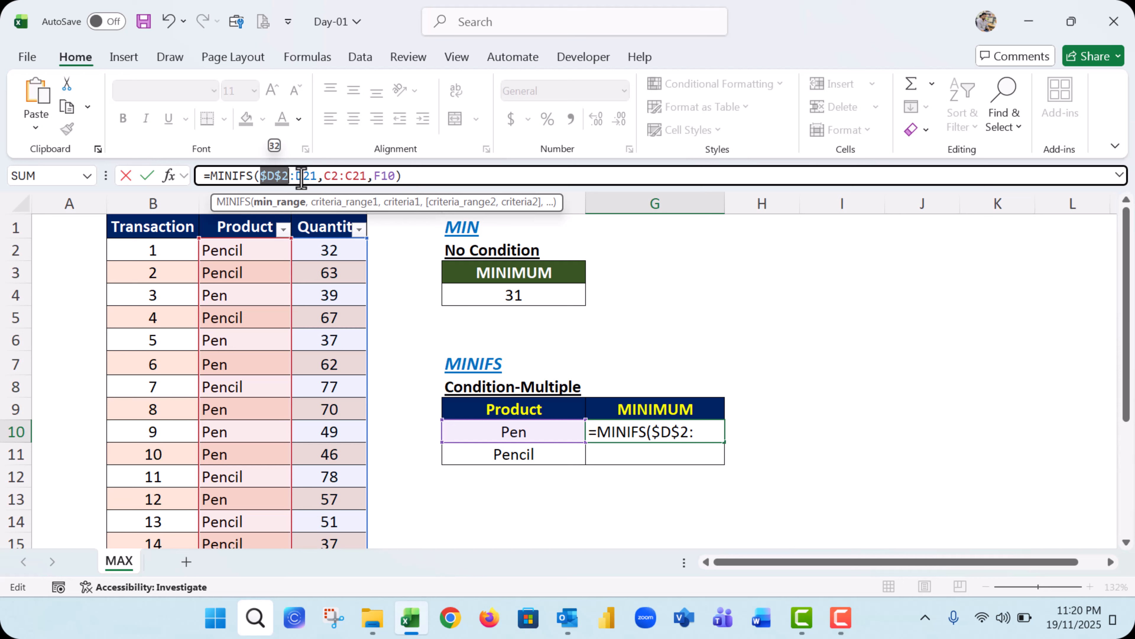
left_click(307, 176)
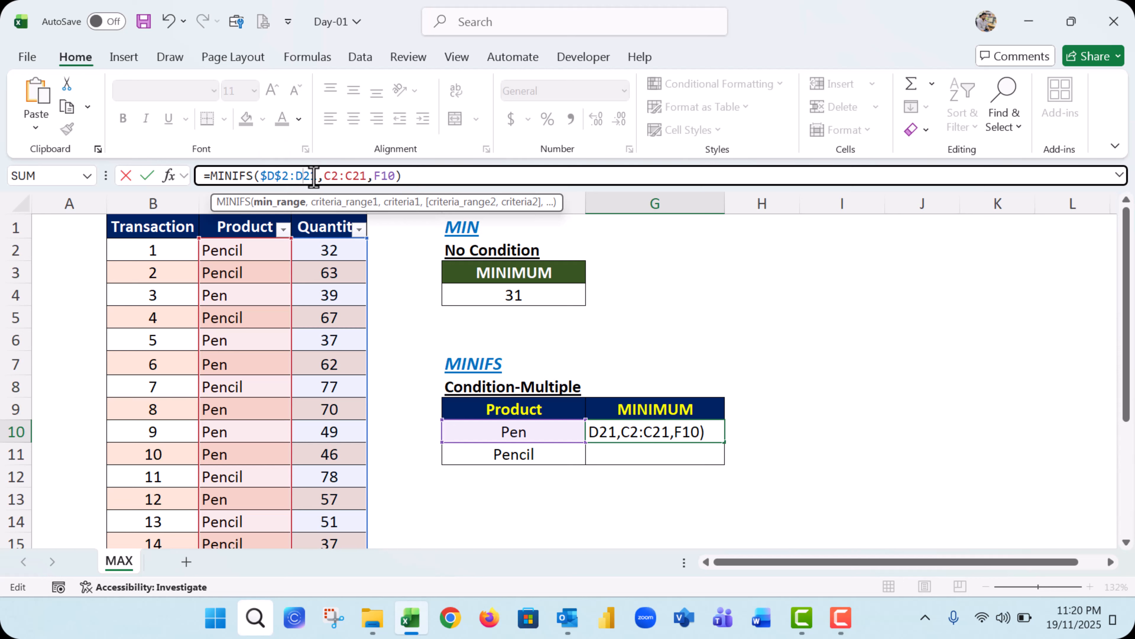
double_click(314, 176)
key("F4")
Make the criteria range in G10's formula absolute as $C$2:$C$21, keeping F10 relative, and commit the formula
left_click(340, 176)
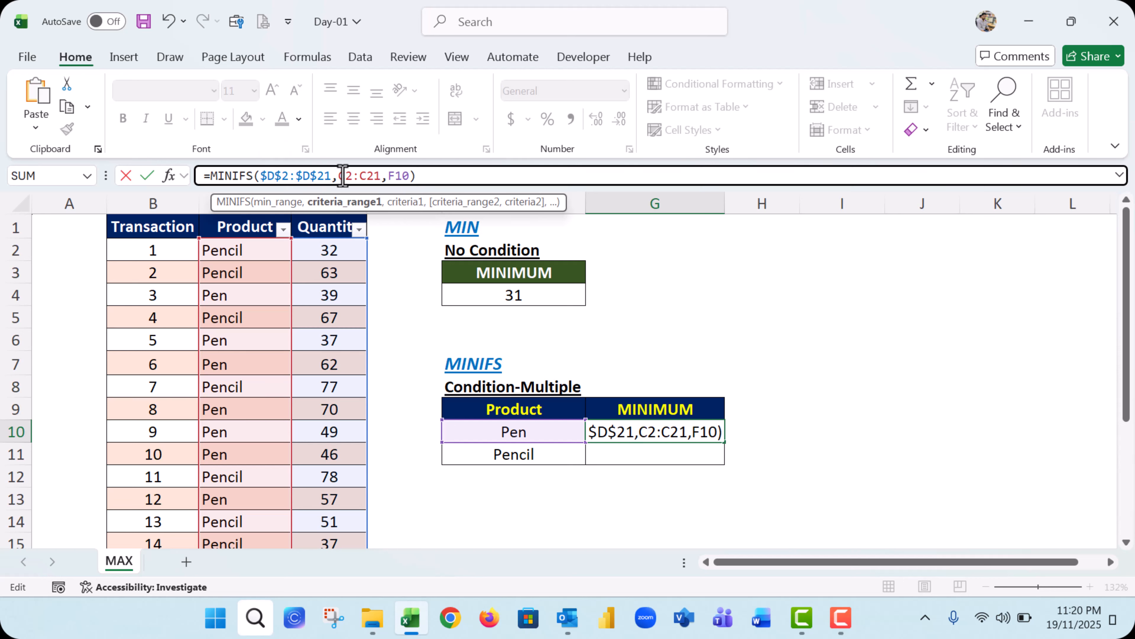
double_click(342, 175)
key("F4")
double_click(382, 175)
key("F4")
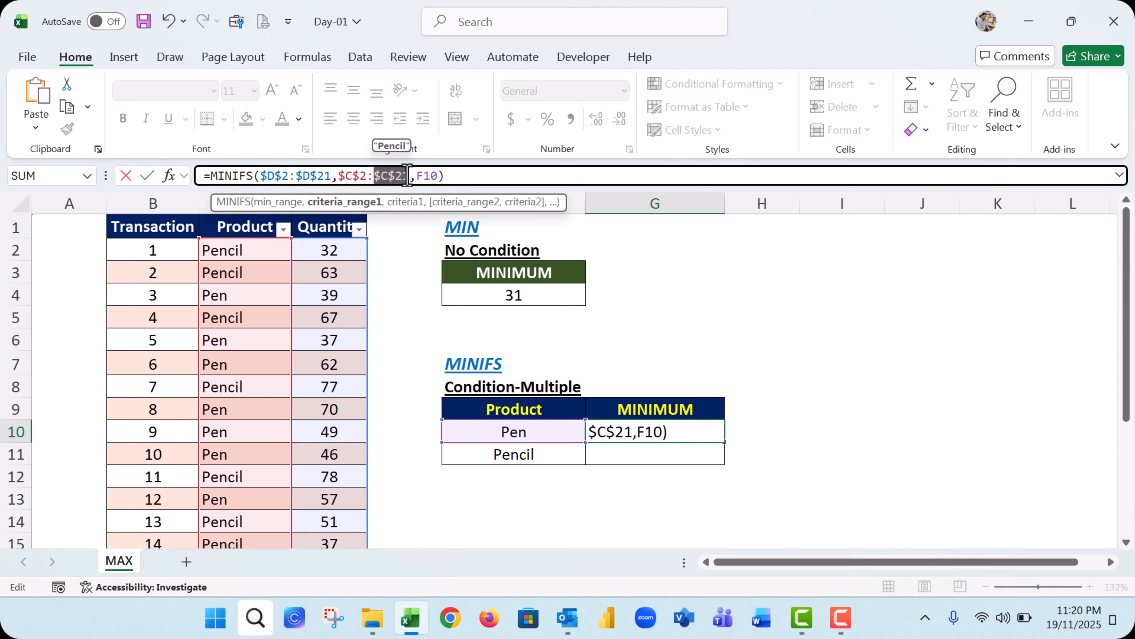
left_click(460, 177)
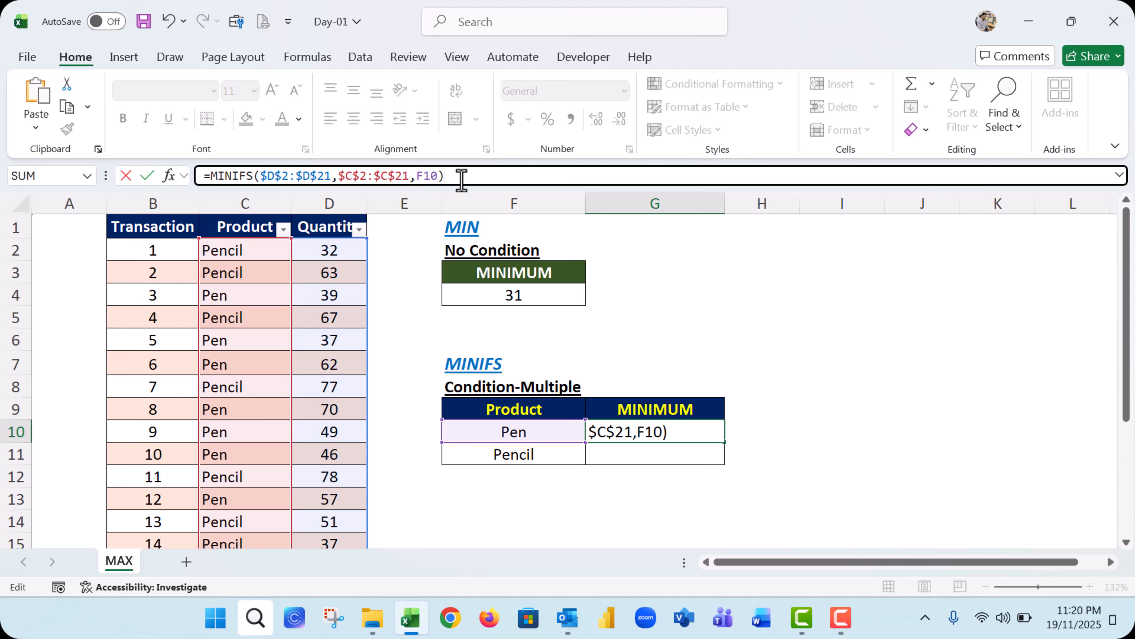
key("Return")
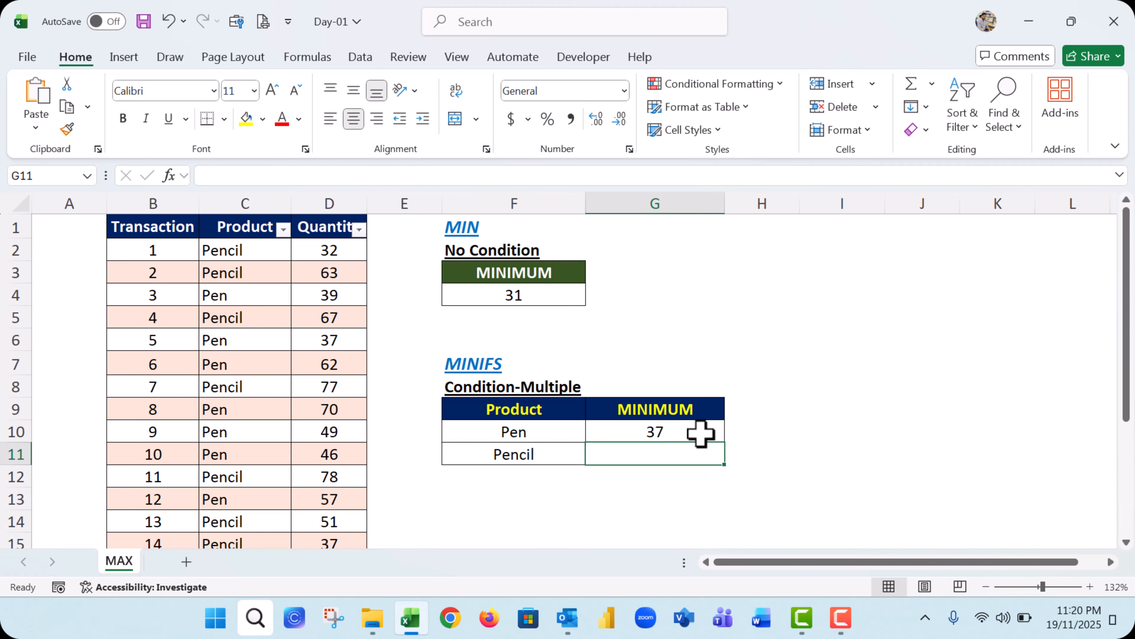
Copy the MINIFS formula with locked ranges from G10 to G11 for Pencil and check the ranges it references
left_click(701, 433)
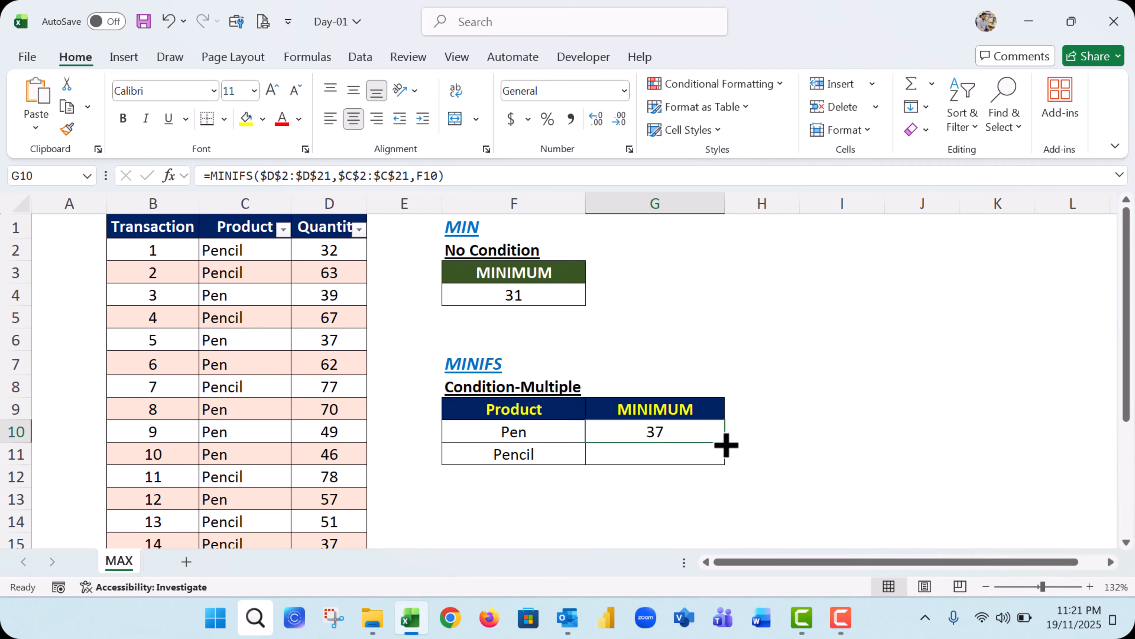
left_click_drag(728, 447, 712, 467)
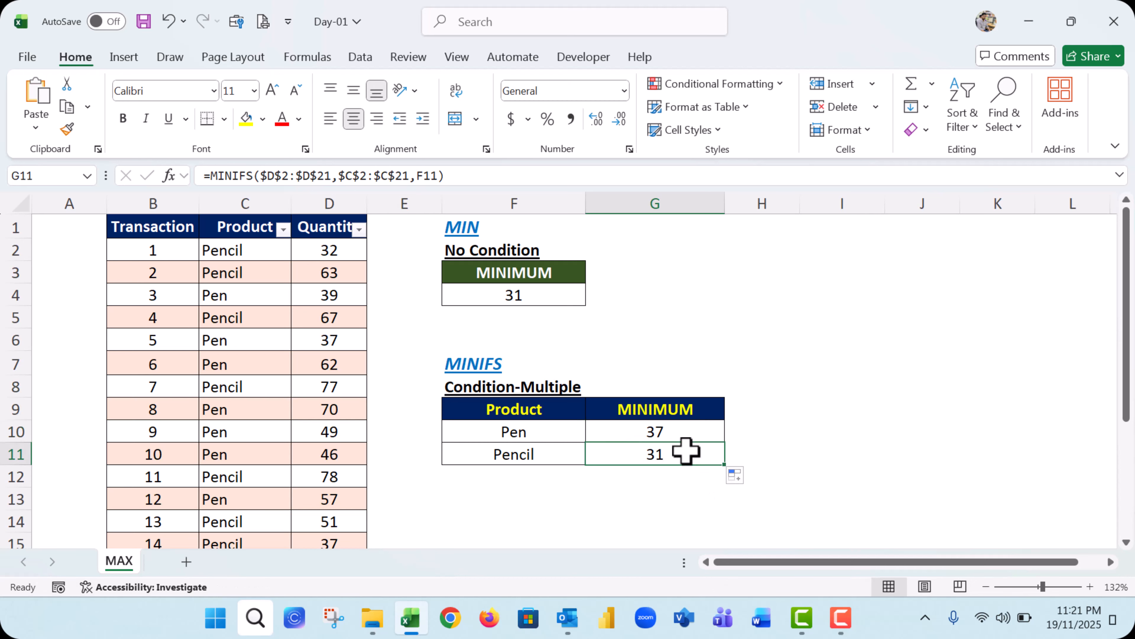
left_click(375, 175)
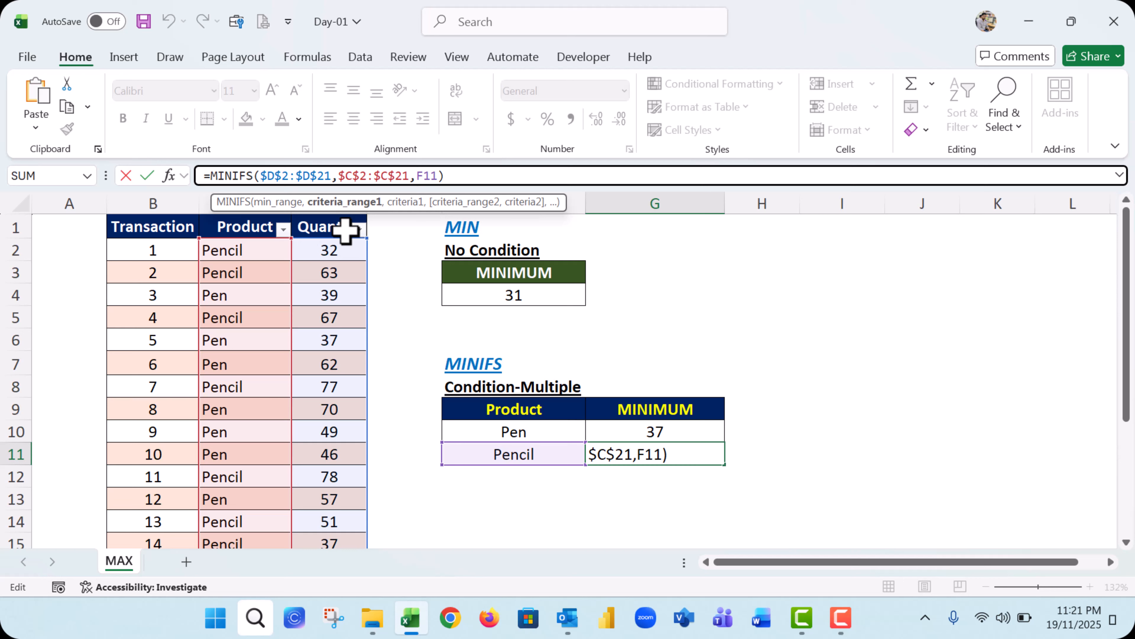
key("Return")
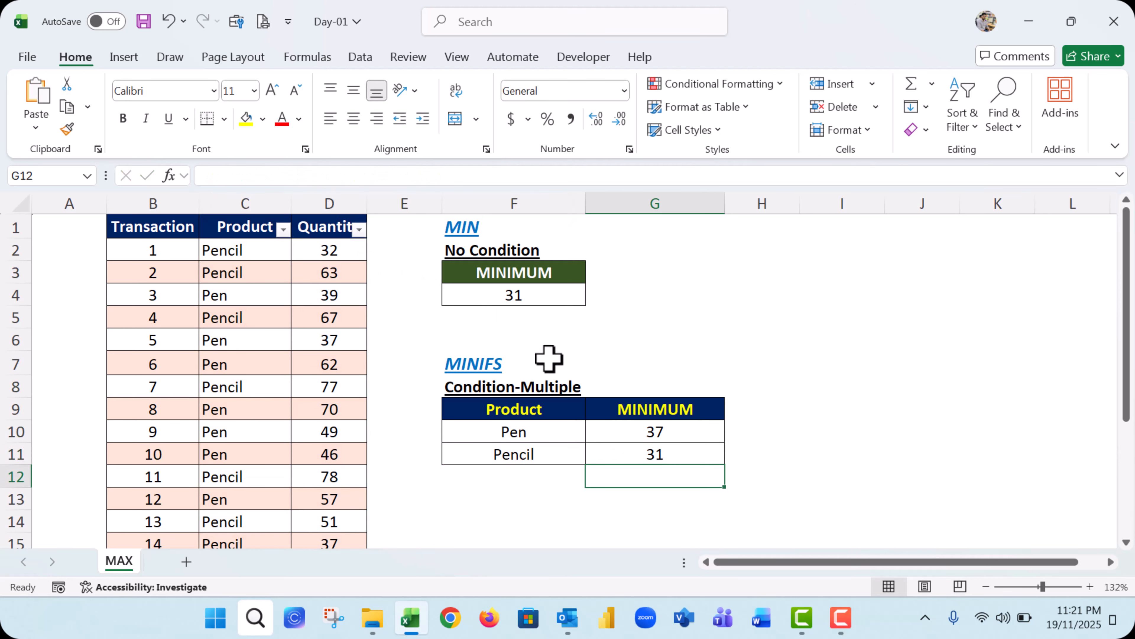
Review the Pen and Pencil minimums in G10:G11 alongside the product names in column F
left_click(672, 450)
left_click_drag(645, 427, 643, 461)
left_click_drag(471, 413, 475, 463)
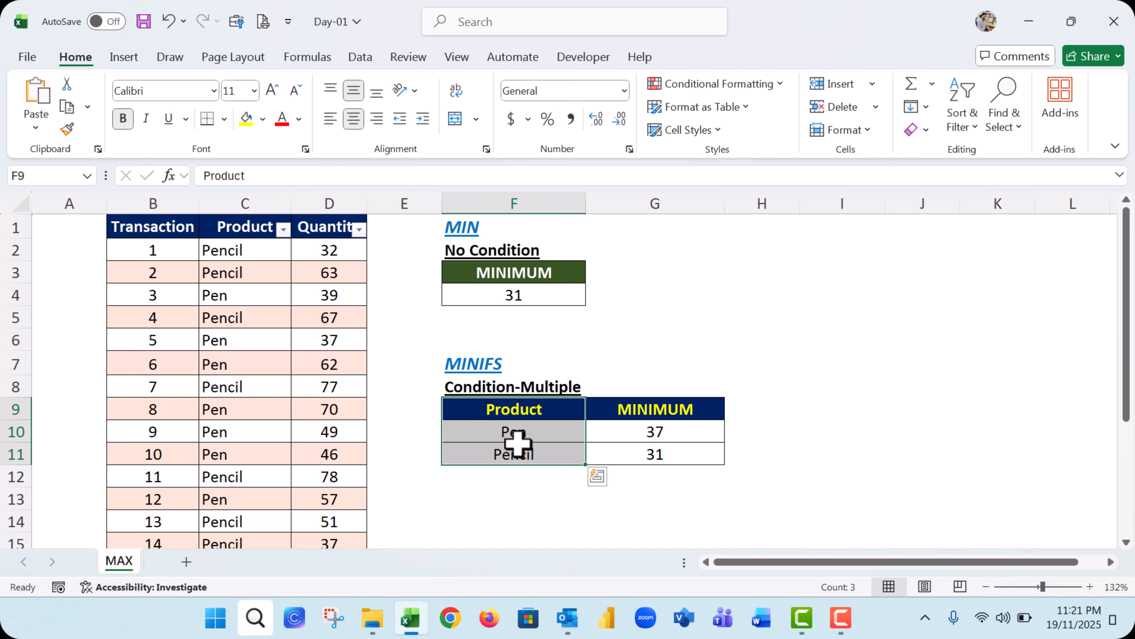
left_click(646, 437)
left_click_drag(646, 436, 612, 468)
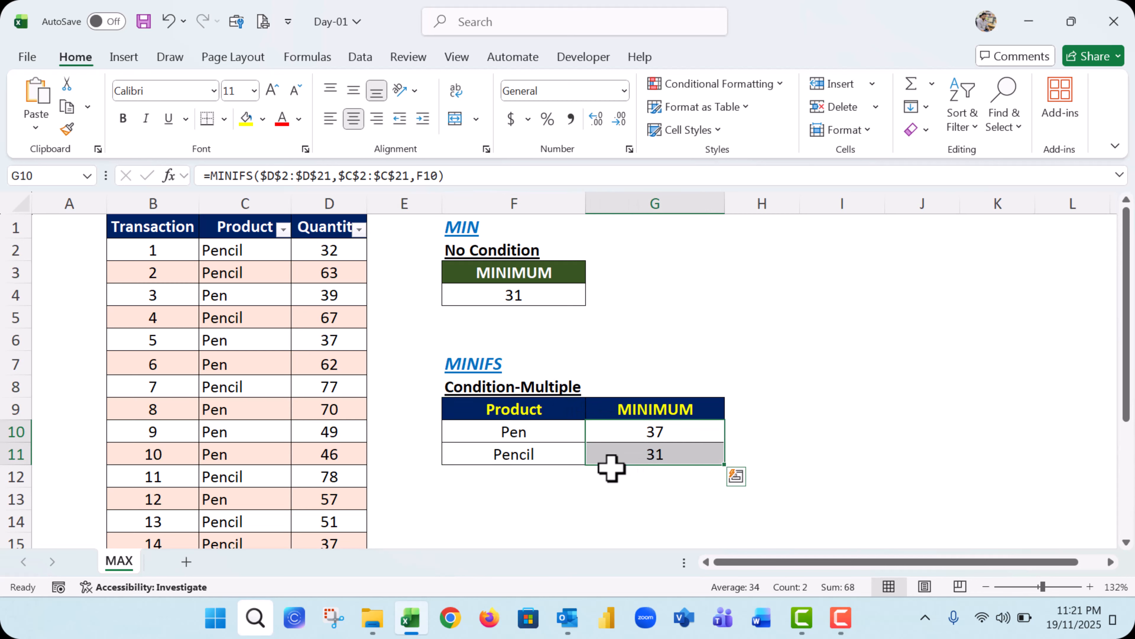